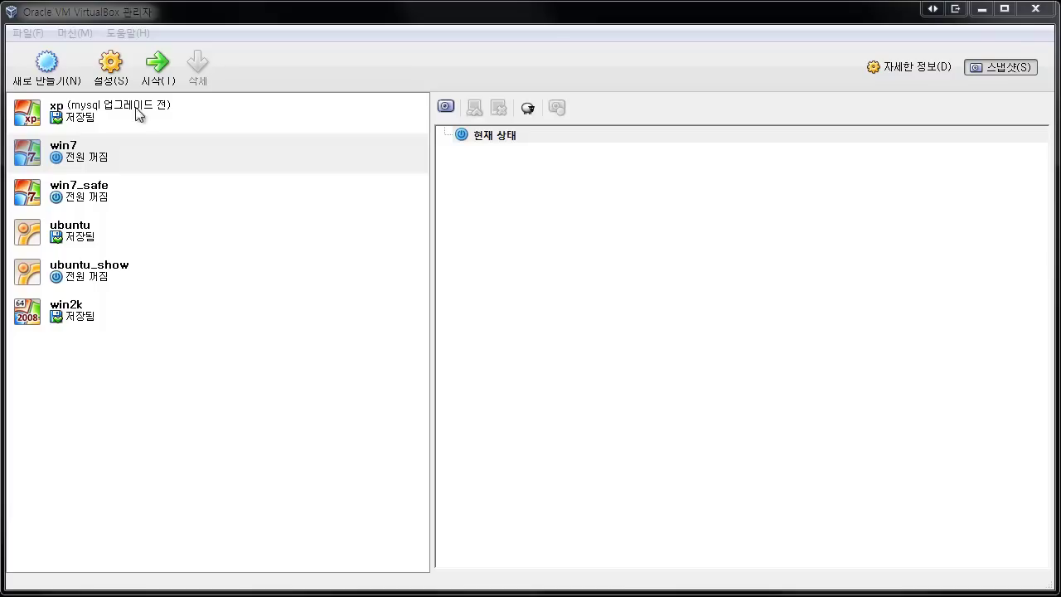
Start the win7 virtual machine and make its guest desktop active
{"action": "left_click_drag", "start_coordinate": [155, 112], "coordinate": [172, 127]}
{"action": "left_click", "coordinate": [84, 154]}
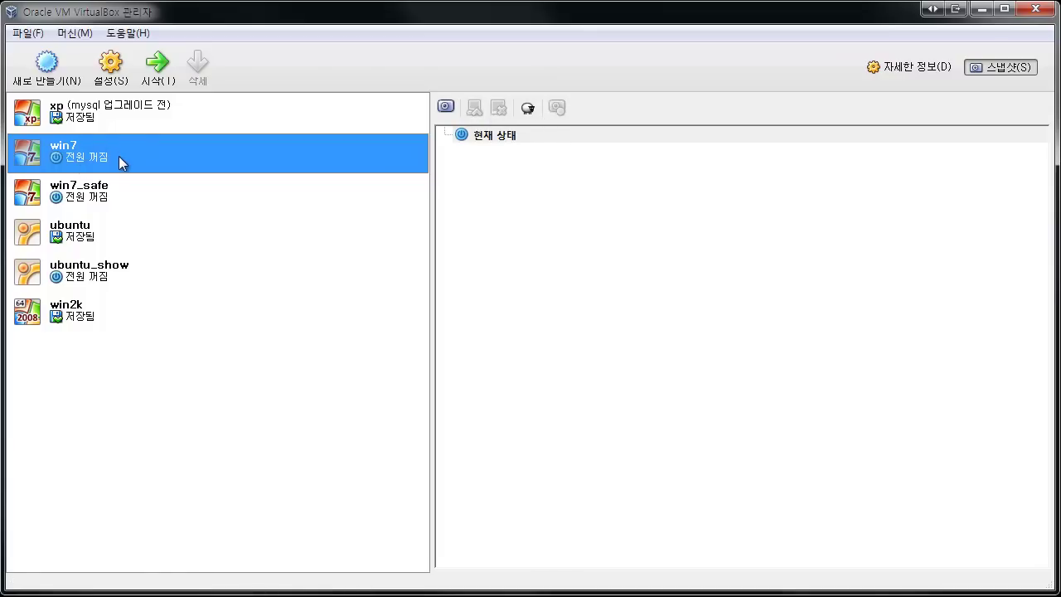
{"action": "left_click", "coordinate": [159, 80]}
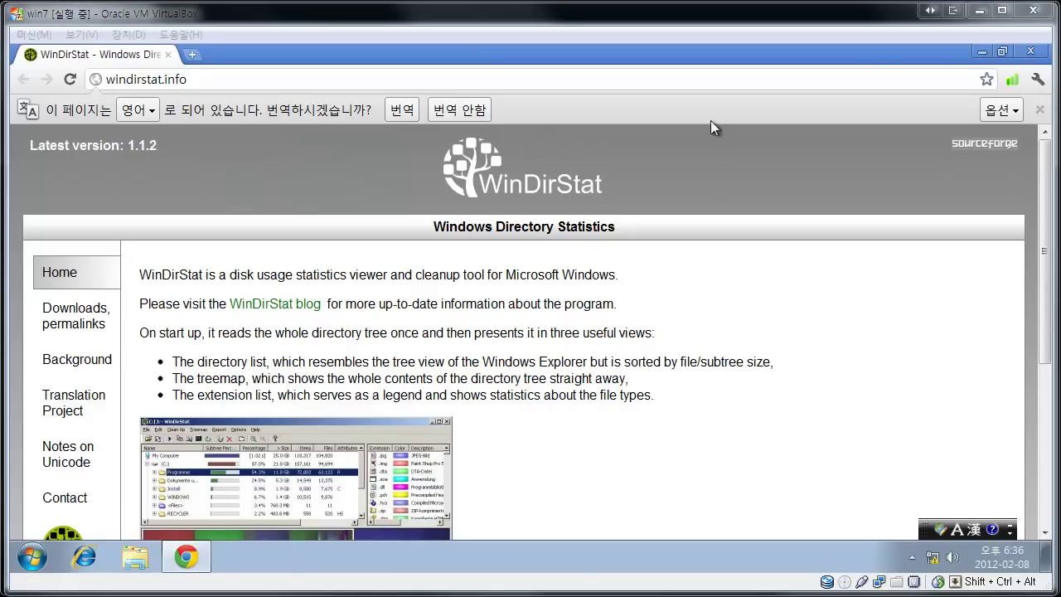
{"action": "left_click", "coordinate": [703, 352]}
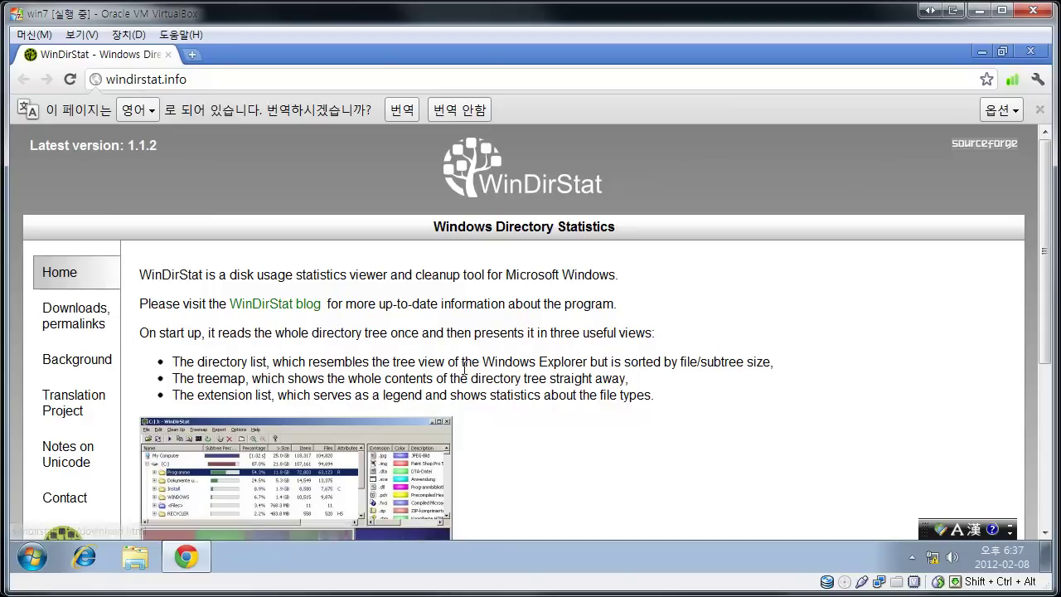
Download the current WinDirStat 1.1.2 installer from the site's downloads page and allow the browser to keep the file
{"action": "left_click", "coordinate": [88, 330]}
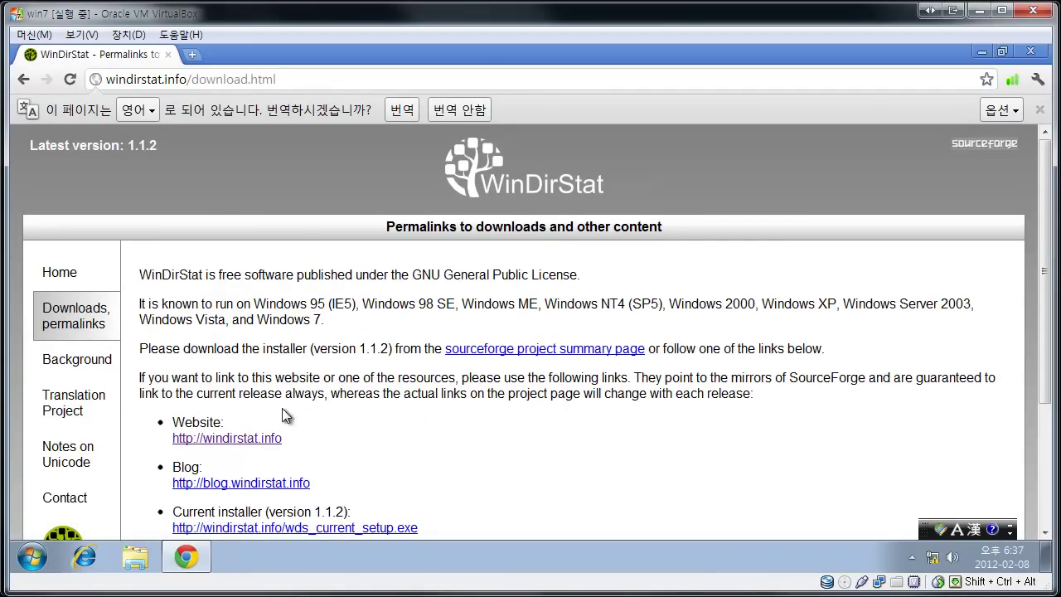
{"action": "scroll", "coordinate": [268, 422], "scroll_direction": "down", "scroll_amount": 1}
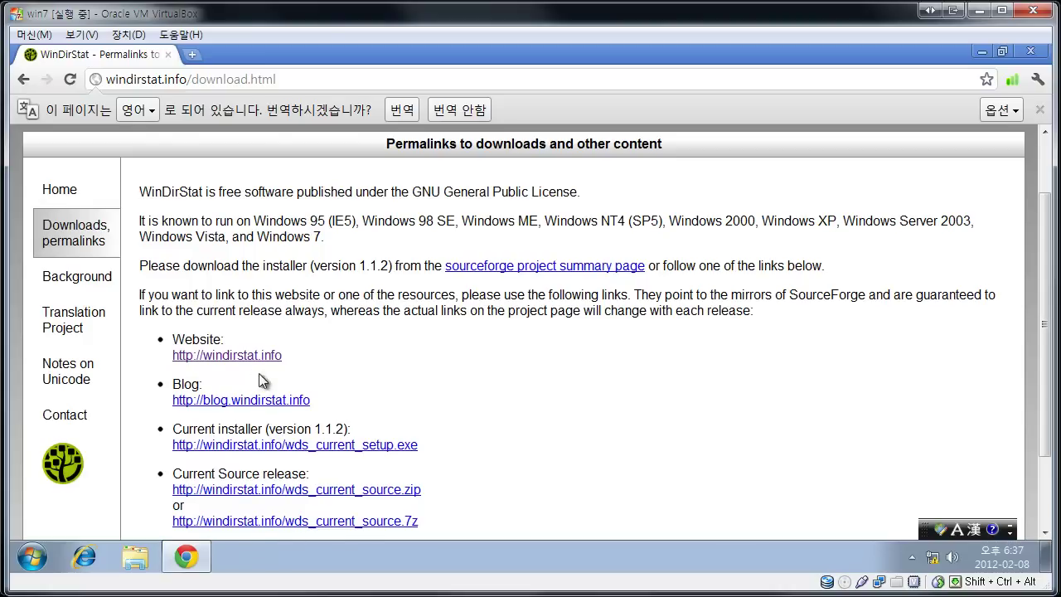
{"action": "left_click", "coordinate": [286, 445]}
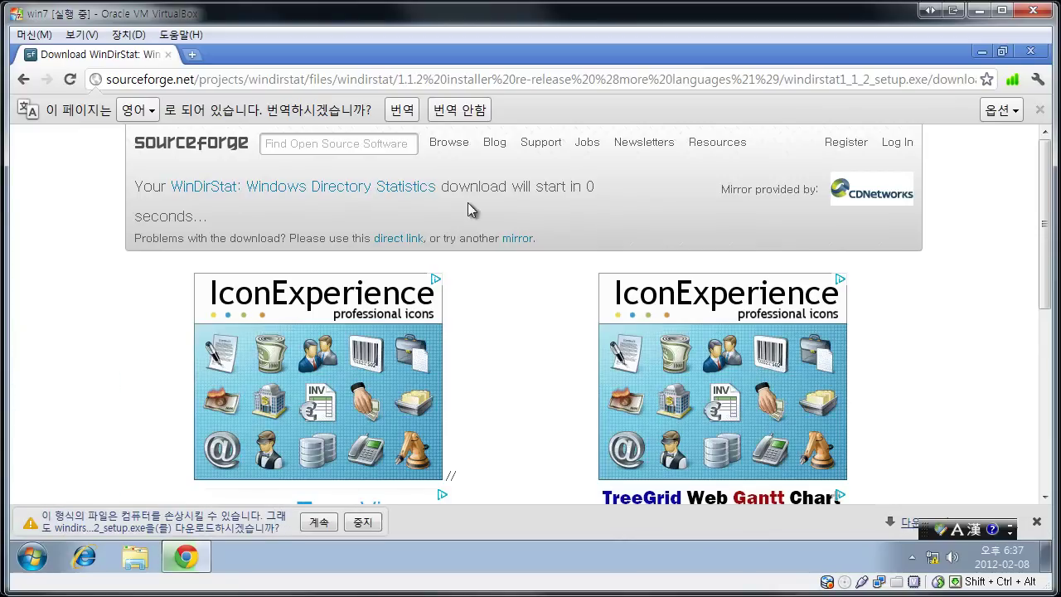
{"action": "left_click", "coordinate": [319, 522]}
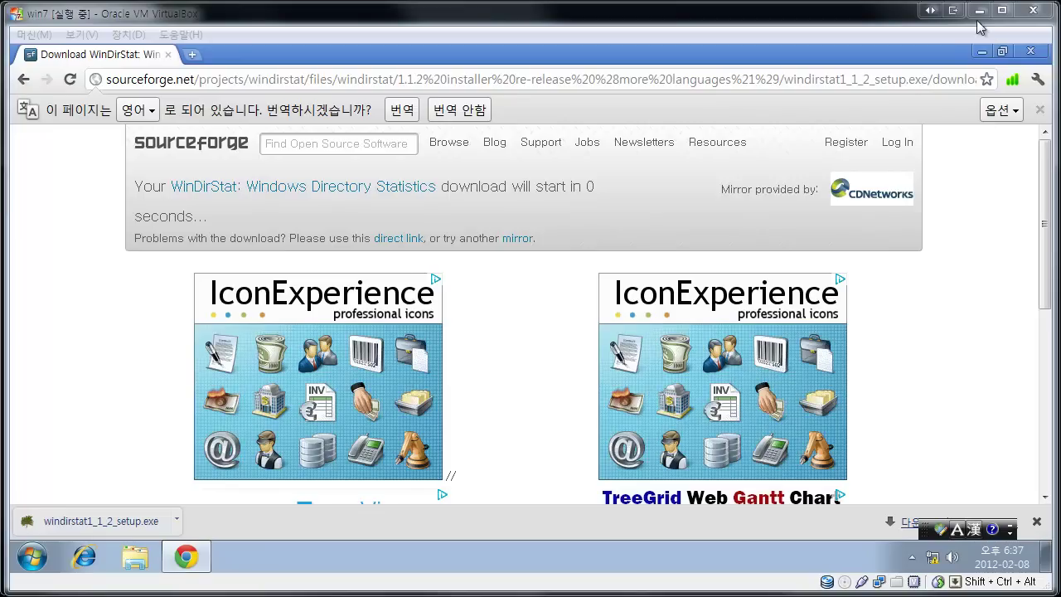
Take a snapshot of the running win7 machine named "windirstat 설치전"
{"action": "left_click", "coordinate": [37, 35]}
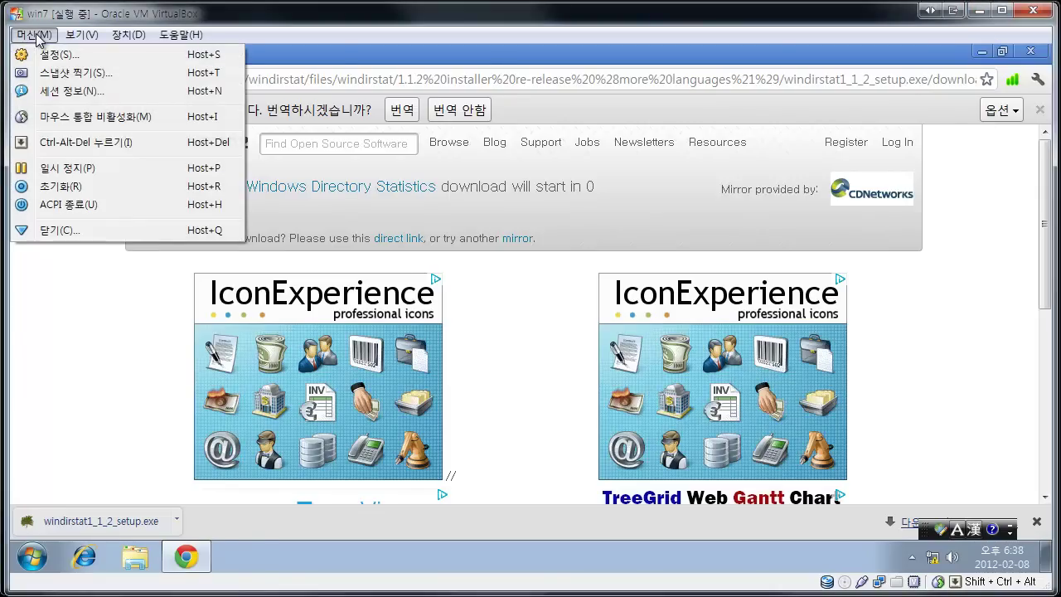
{"action": "left_click", "coordinate": [64, 75]}
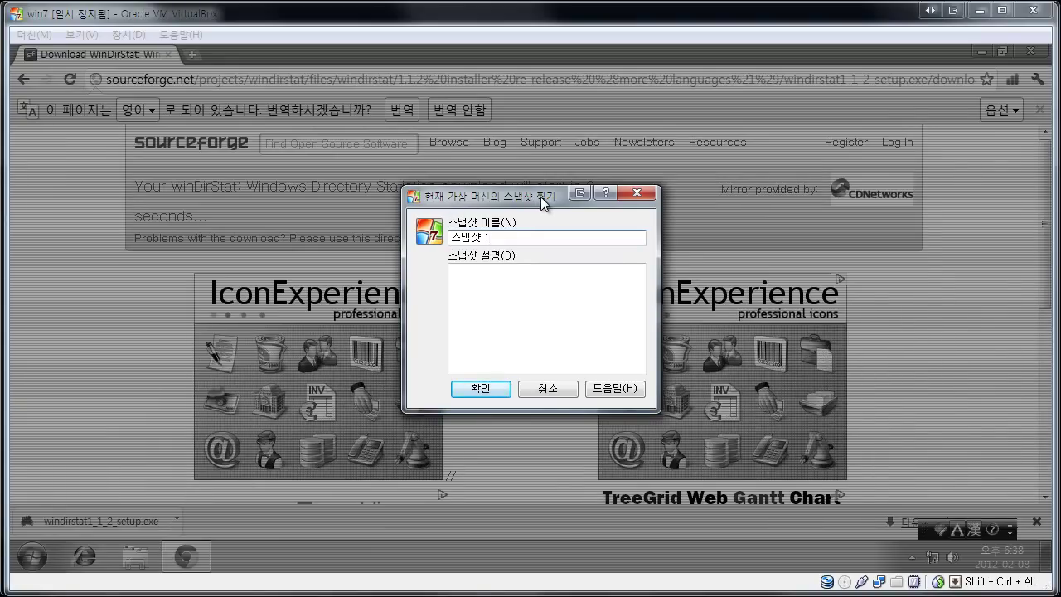
{"action": "left_click_drag", "start_coordinate": [530, 205], "coordinate": [440, 196]}
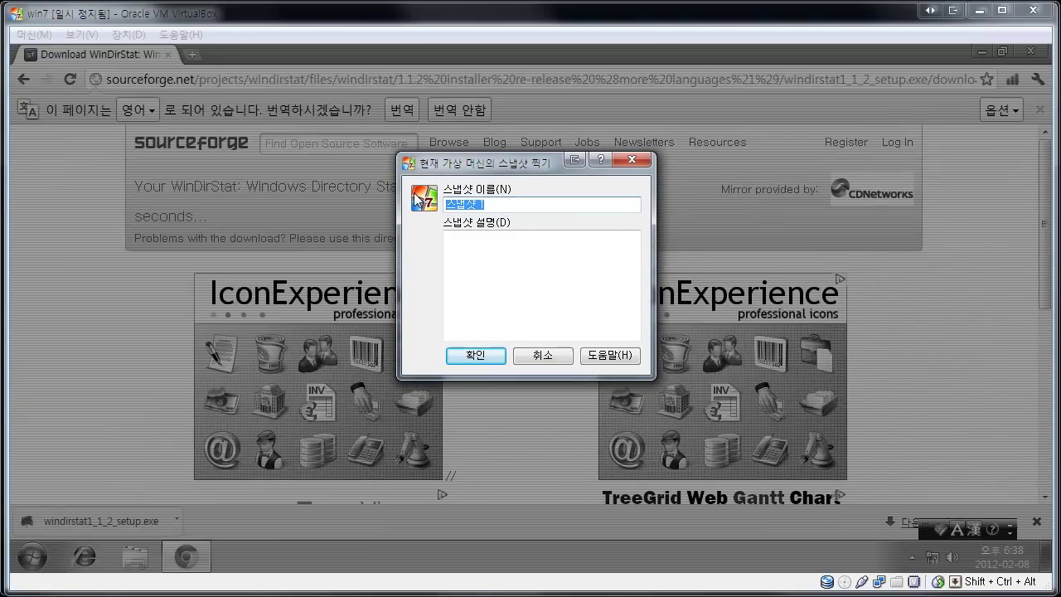
{"action": "type", "text": "windirsta"}
{"action": "type", "text": "t 설치전"}
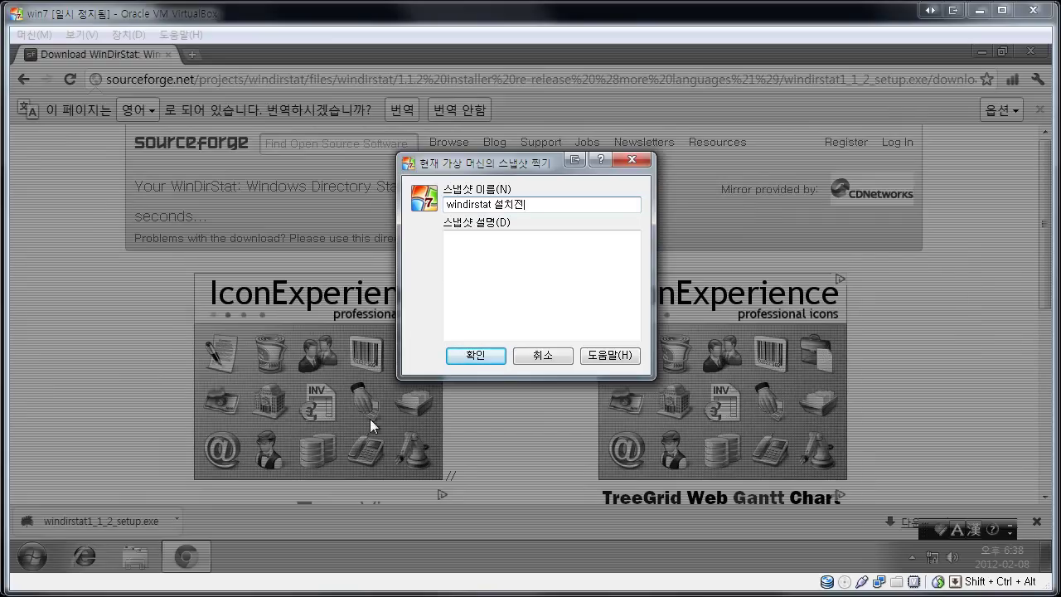
{"action": "left_click", "coordinate": [491, 358]}
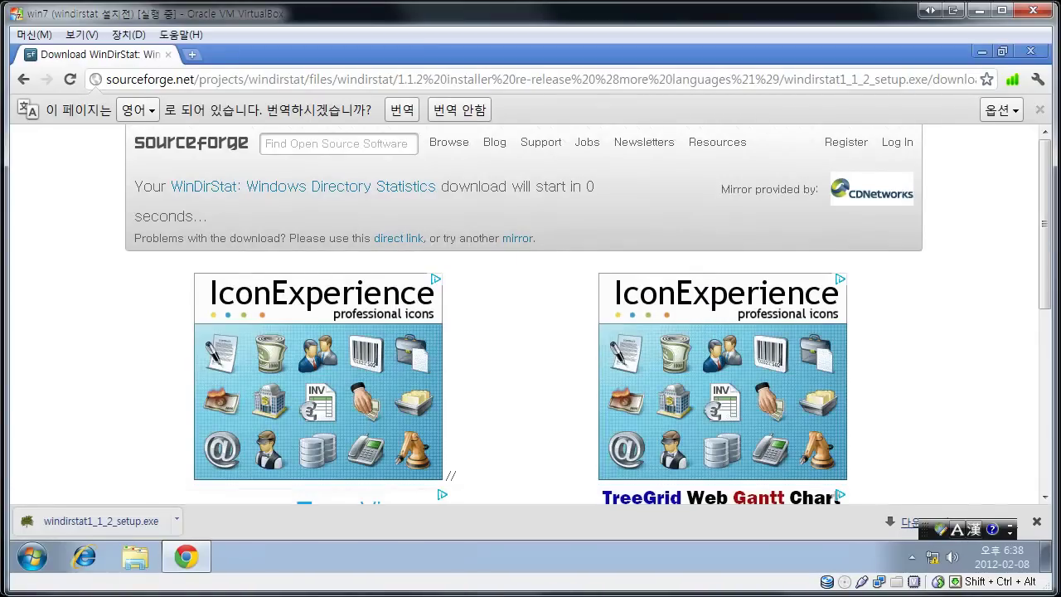
Switch to VirtualBox Manager and compare win7's "windirstat 설치전" snapshot and current state entries with the running machine
{"action": "mouse_move", "coordinate": [340, 581]}
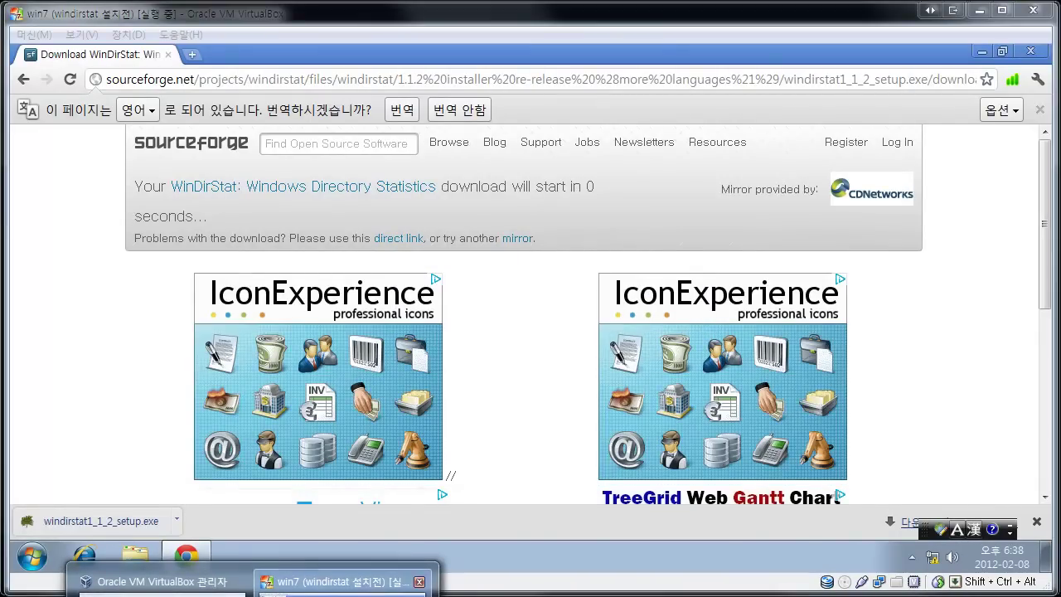
{"action": "left_click", "coordinate": [158, 581]}
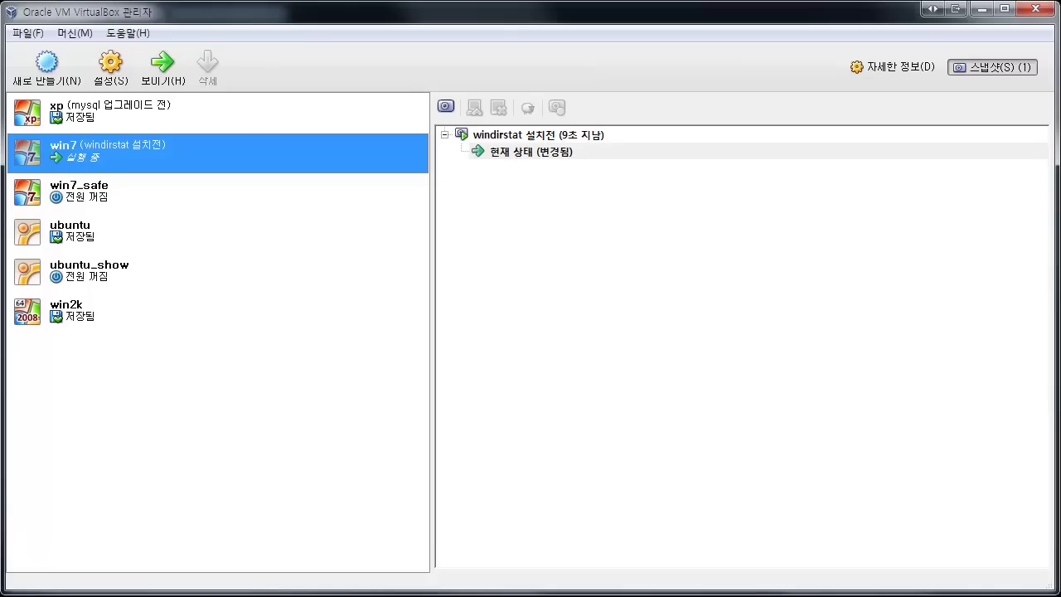
{"action": "left_click", "coordinate": [99, 112]}
{"action": "left_click", "coordinate": [104, 160]}
{"action": "left_click", "coordinate": [502, 151]}
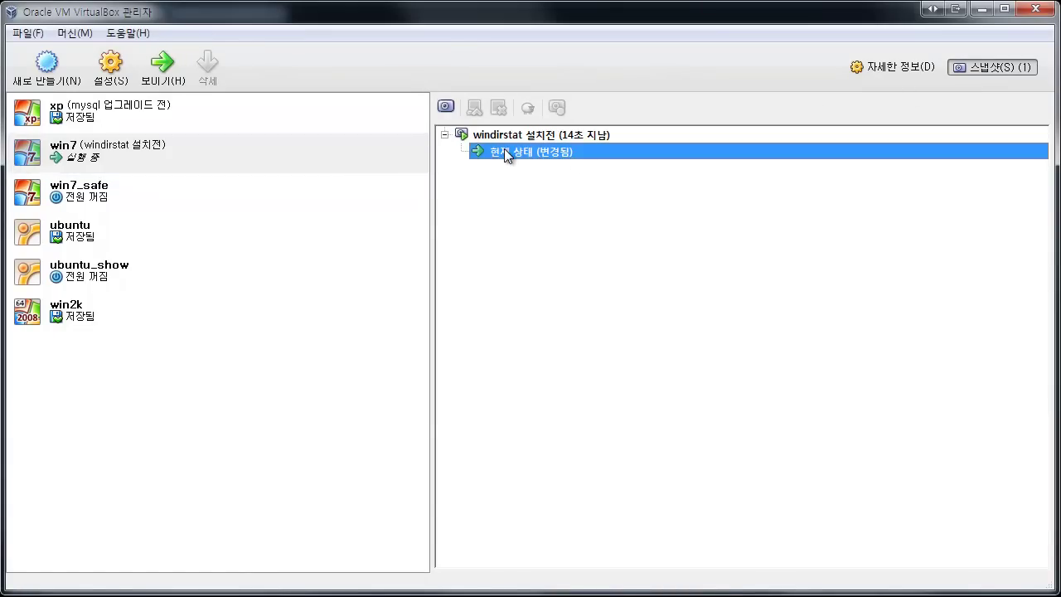
{"action": "left_click", "coordinate": [505, 138]}
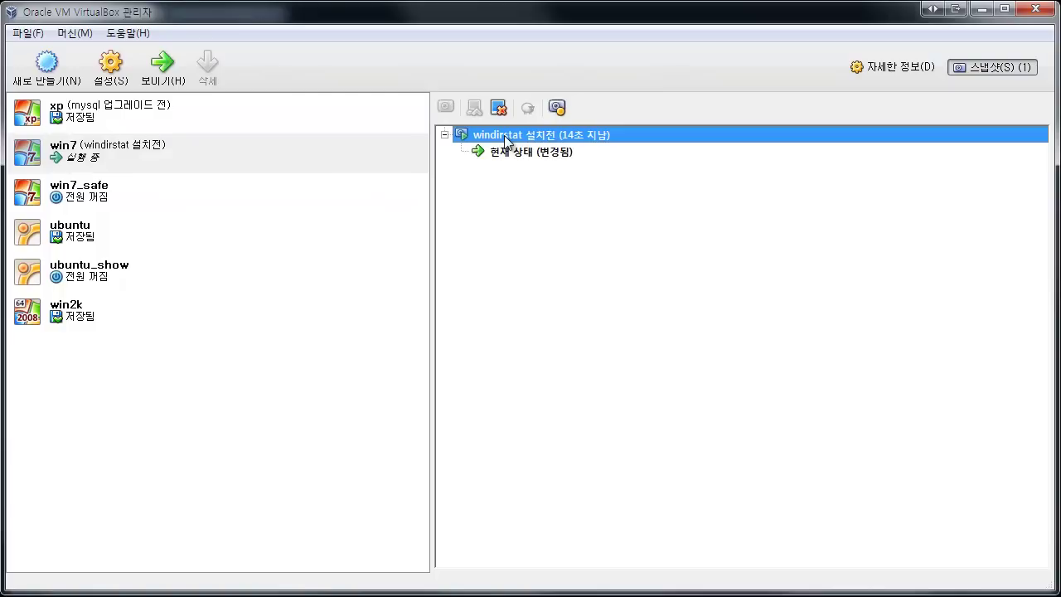
{"action": "left_click", "coordinate": [527, 152]}
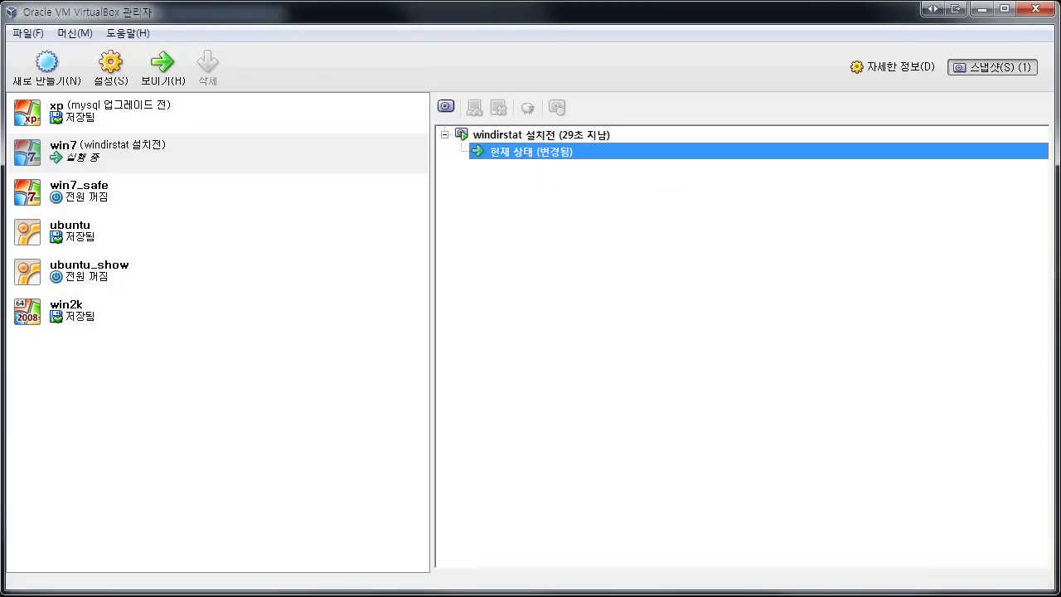
{"action": "left_click", "coordinate": [396, 581]}
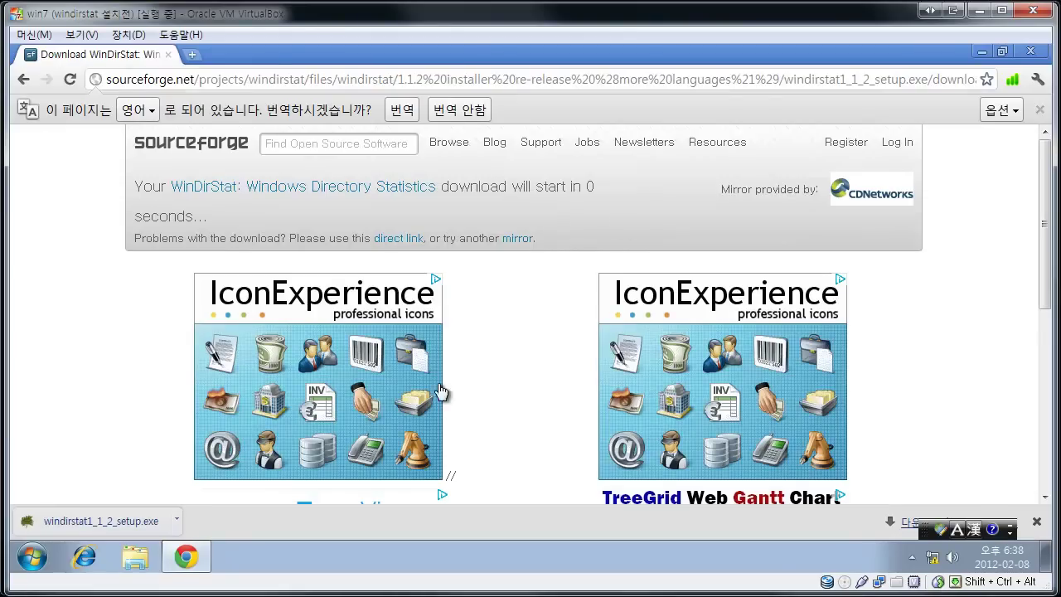
{"action": "left_click", "coordinate": [980, 10]}
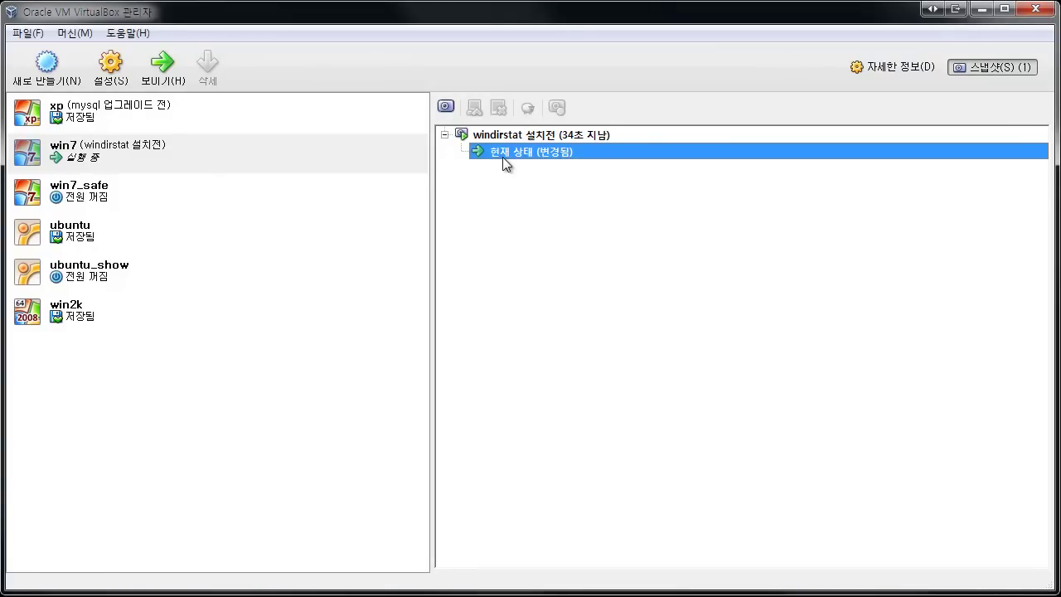
{"action": "left_click", "coordinate": [508, 135]}
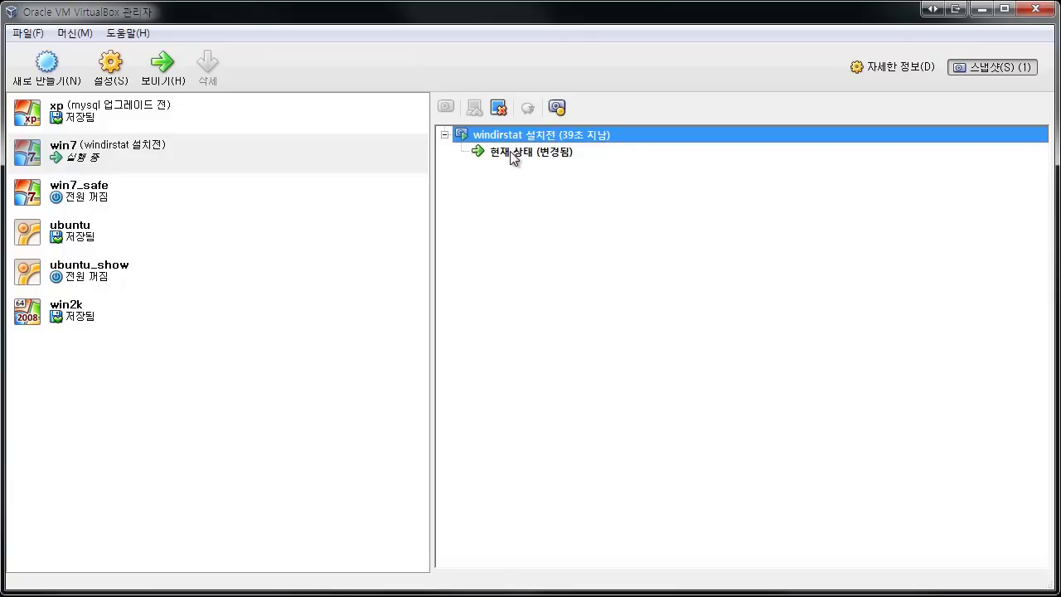
{"action": "left_click", "coordinate": [510, 152]}
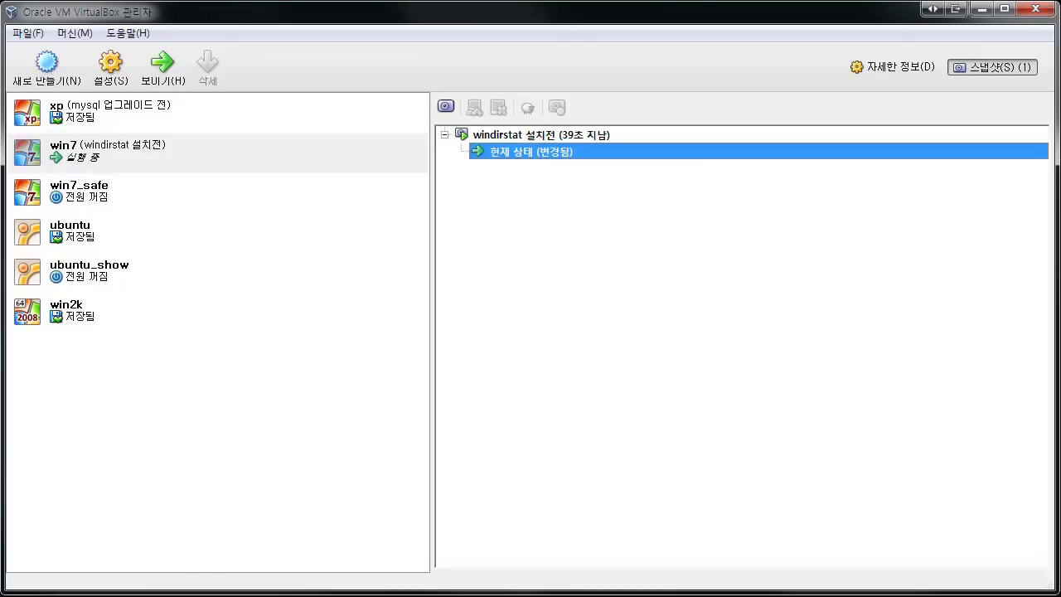
Return to the win7 machine, install WinDirStat 1.1.2 from the downloaded setup file, and scan all local drives with it
{"action": "left_click", "coordinate": [340, 581]}
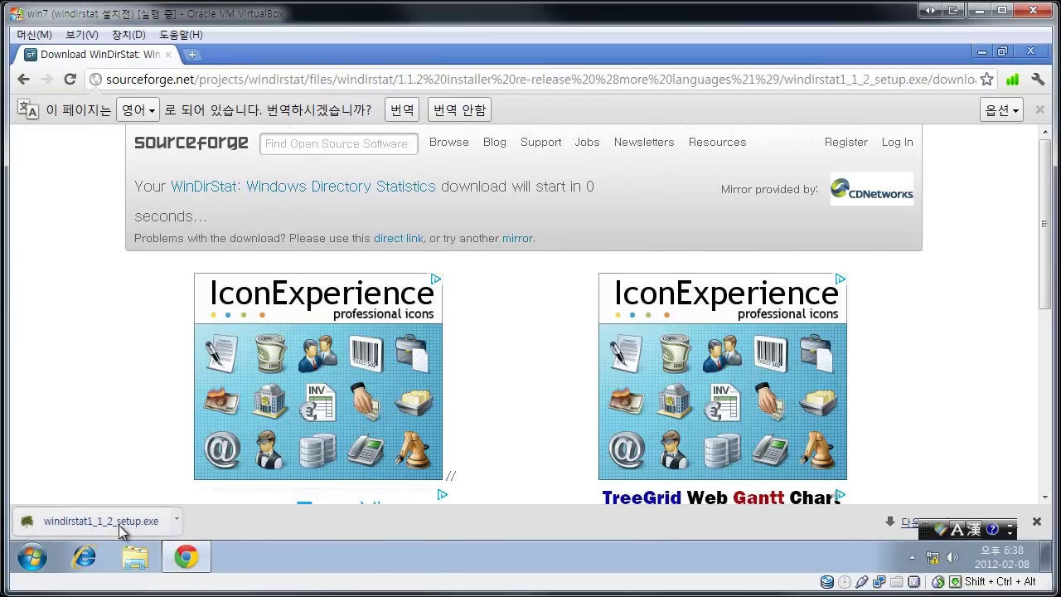
{"action": "left_click", "coordinate": [122, 523]}
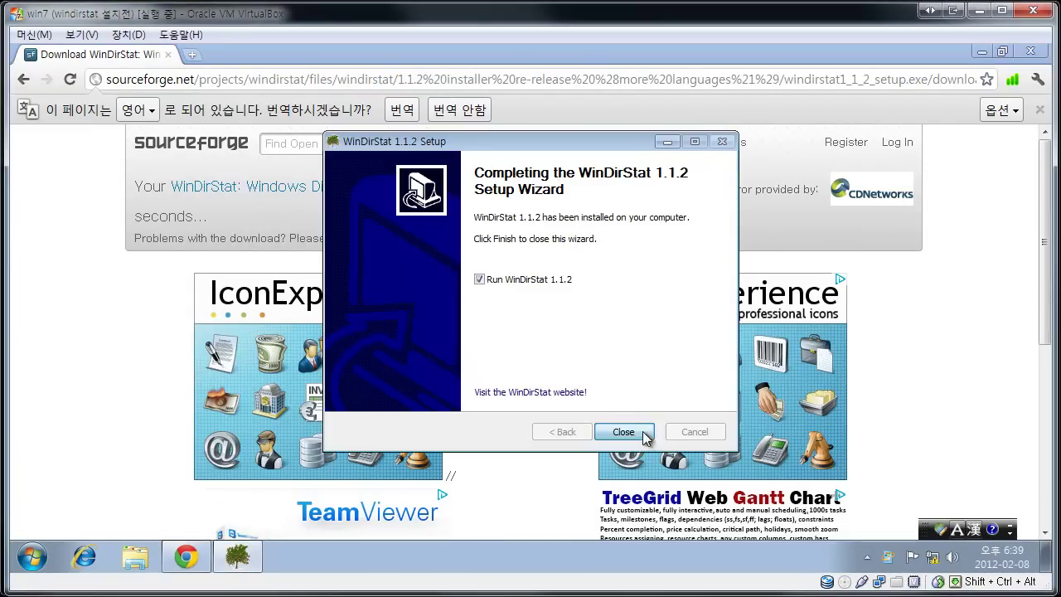
{"action": "left_click", "coordinate": [642, 433]}
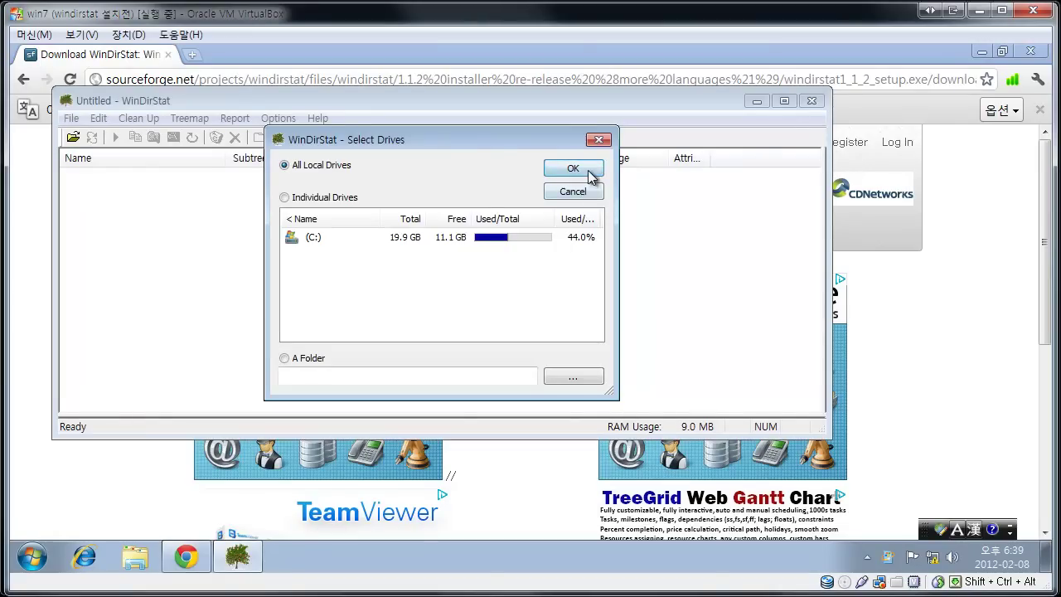
{"action": "left_click", "coordinate": [592, 172]}
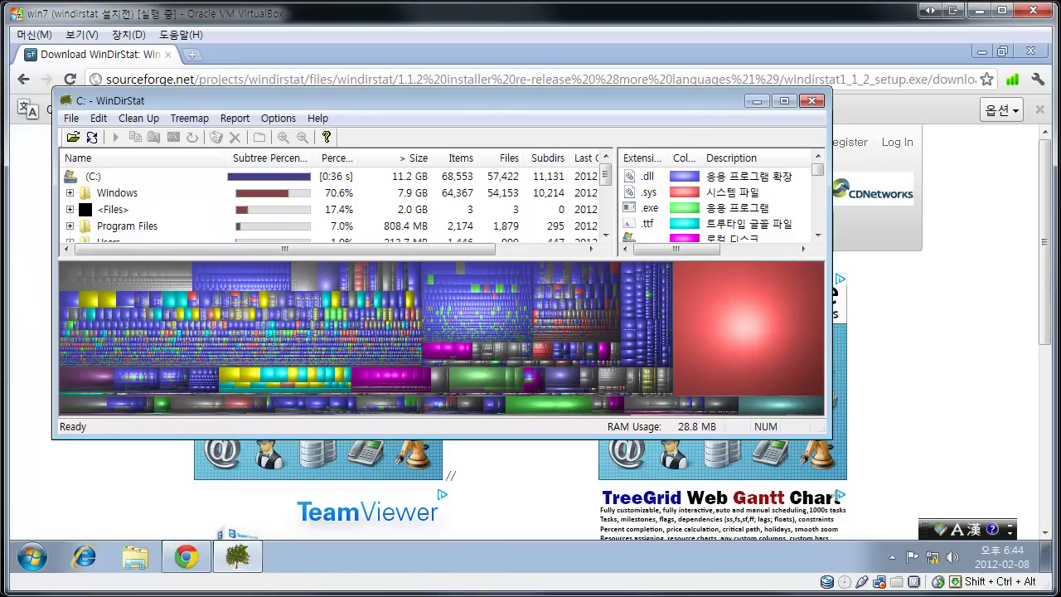
Switch to VirtualBox Manager and examine win7's current state and its "windirstat 설치전" snapshot after the installation
{"action": "mouse_move", "coordinate": [249, 595]}
{"action": "left_click", "coordinate": [158, 581]}
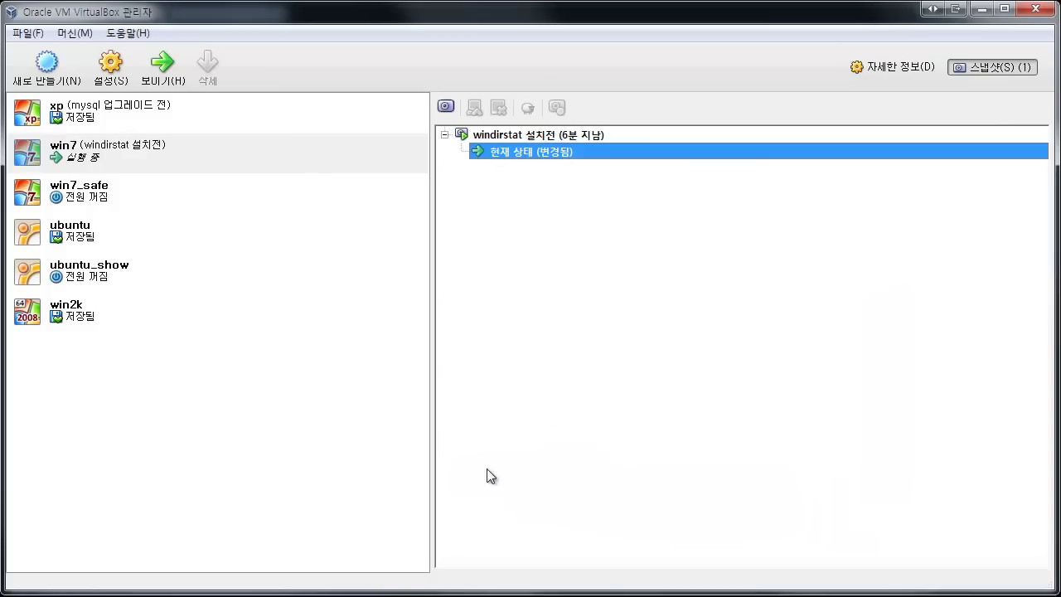
{"action": "left_click", "coordinate": [347, 152]}
{"action": "left_click", "coordinate": [595, 152]}
{"action": "left_click", "coordinate": [546, 136]}
{"action": "left_click", "coordinate": [550, 156]}
{"action": "left_click", "coordinate": [506, 135]}
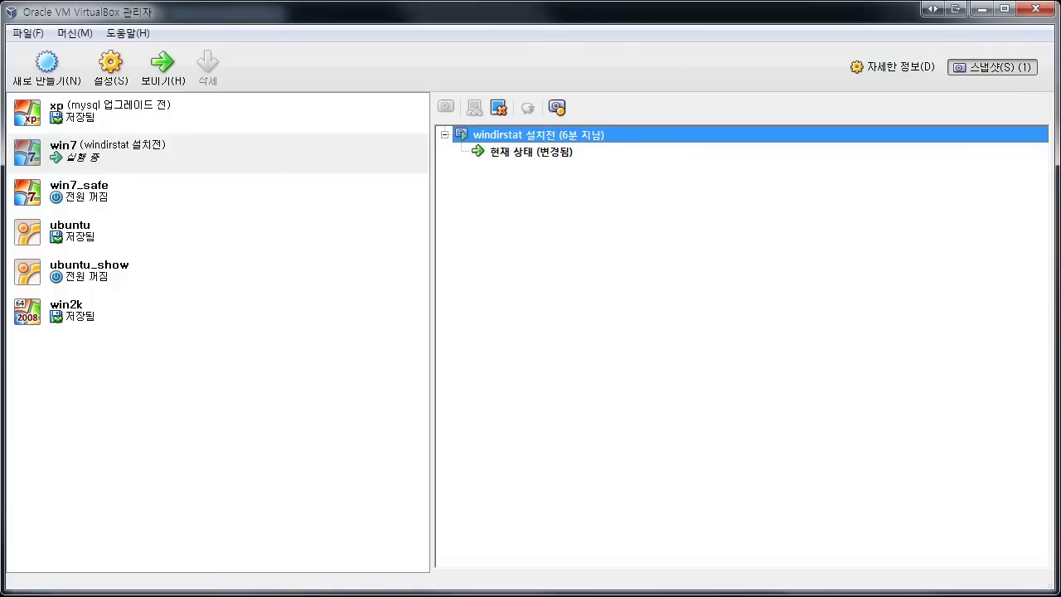
Close the win7 virtual machine by powering it off, without reverting to the snapshot
{"action": "left_click", "coordinate": [688, 578]}
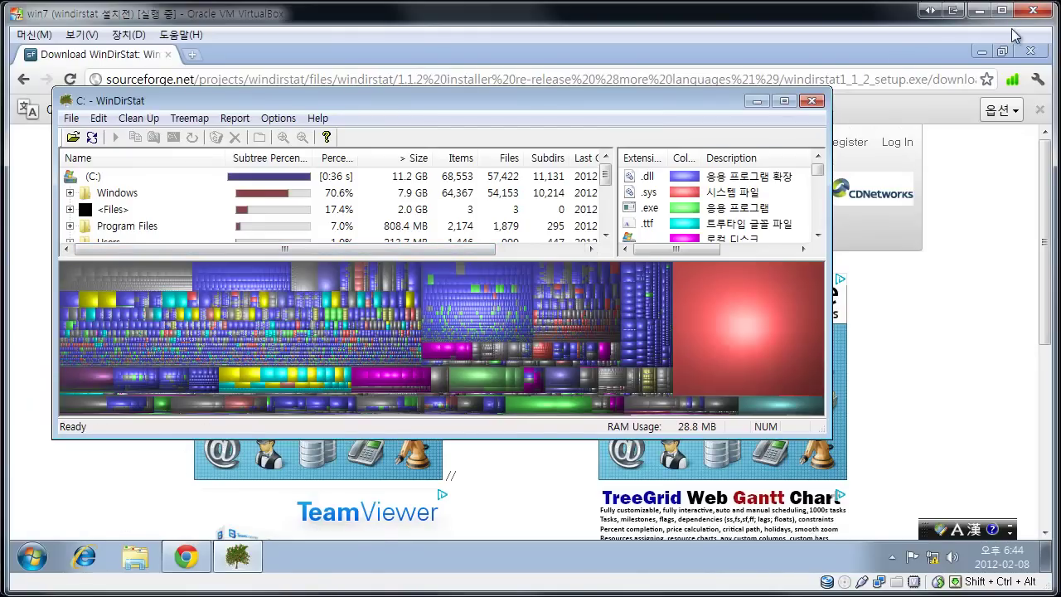
{"action": "left_click", "coordinate": [1034, 11]}
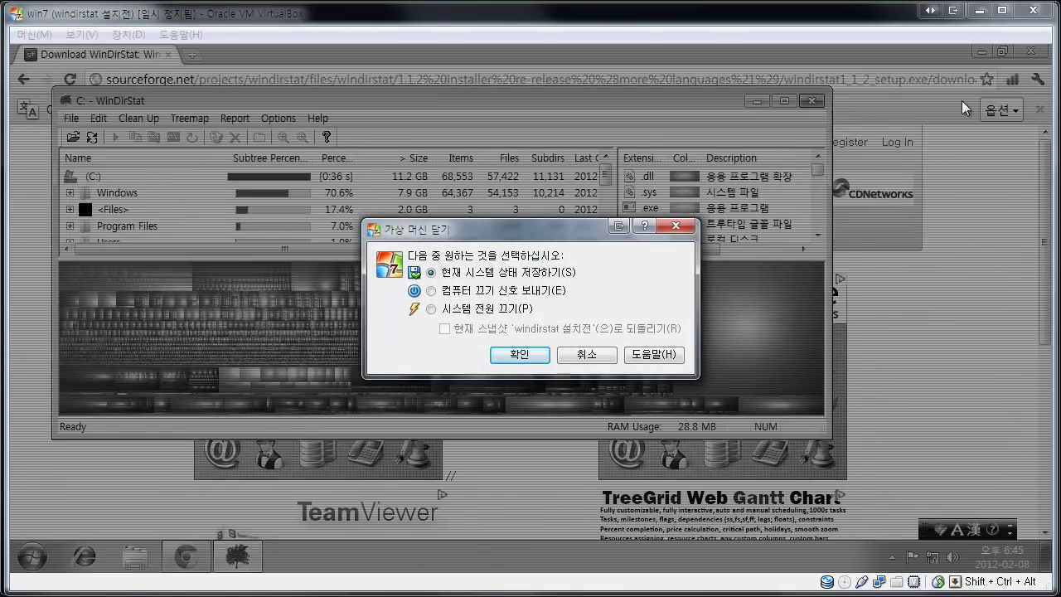
{"action": "left_click", "coordinate": [506, 311]}
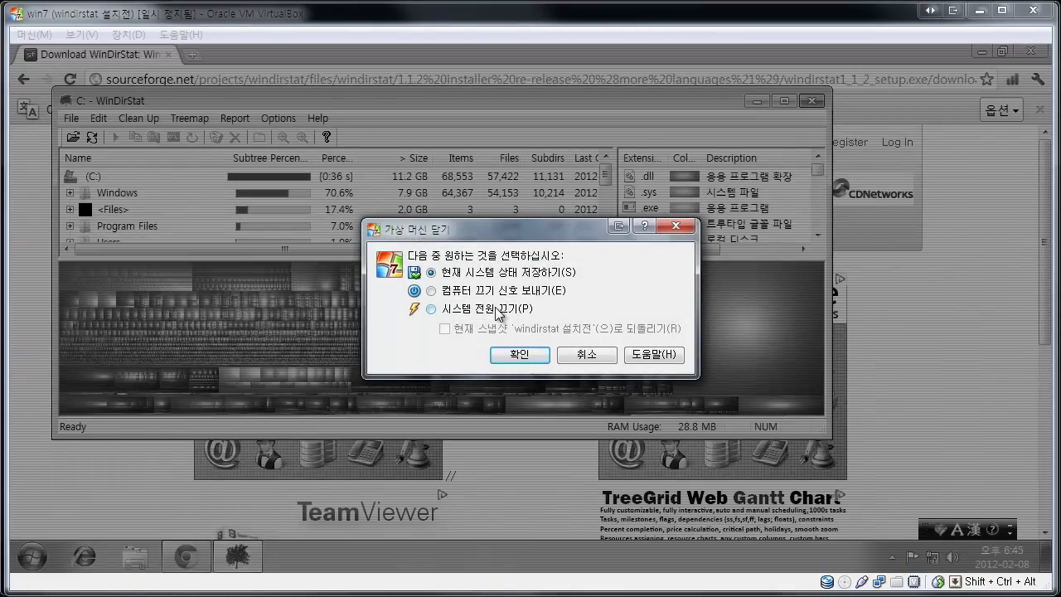
{"action": "left_click", "coordinate": [511, 354]}
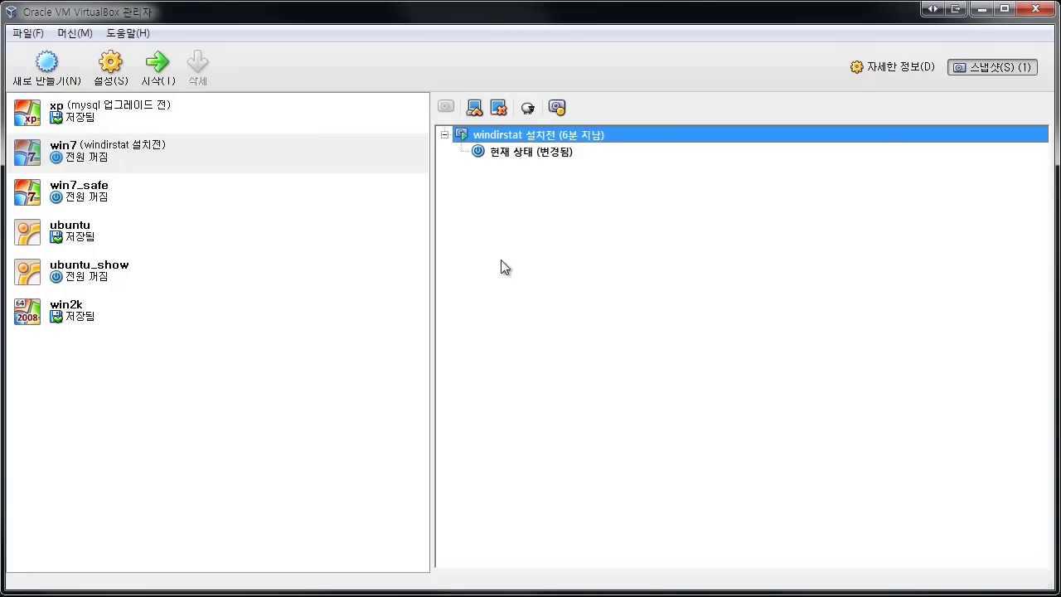
Restore win7 to the "windirstat 설치전" snapshot without creating a snapshot of the current state
{"action": "left_click", "coordinate": [485, 162]}
{"action": "left_click", "coordinate": [533, 150]}
{"action": "left_click", "coordinate": [491, 139]}
{"action": "left_click", "coordinate": [474, 107]}
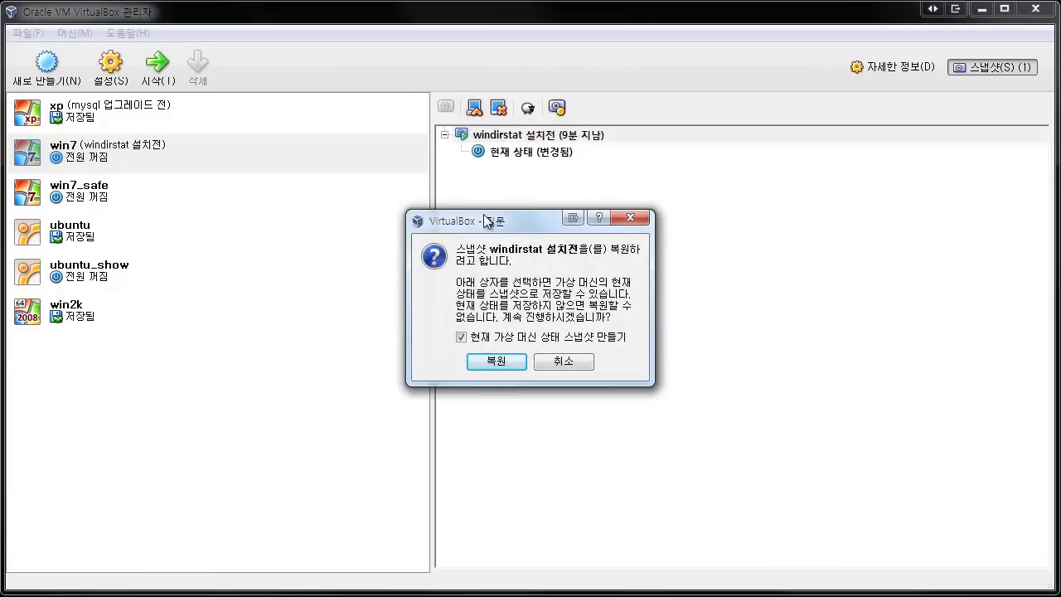
{"action": "left_click", "coordinate": [461, 338]}
{"action": "left_click", "coordinate": [511, 338]}
{"action": "left_click", "coordinate": [511, 342]}
{"action": "left_click", "coordinate": [507, 362]}
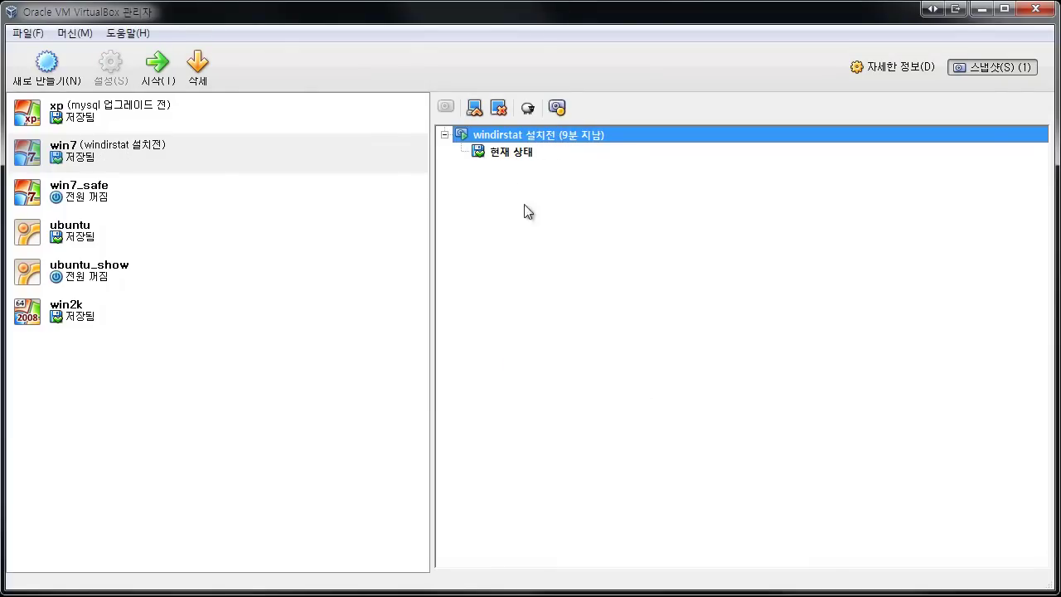
Start the restored win7 machine and minimize its browser to check the guest desktop
{"action": "left_click", "coordinate": [81, 163]}
{"action": "left_click", "coordinate": [150, 66]}
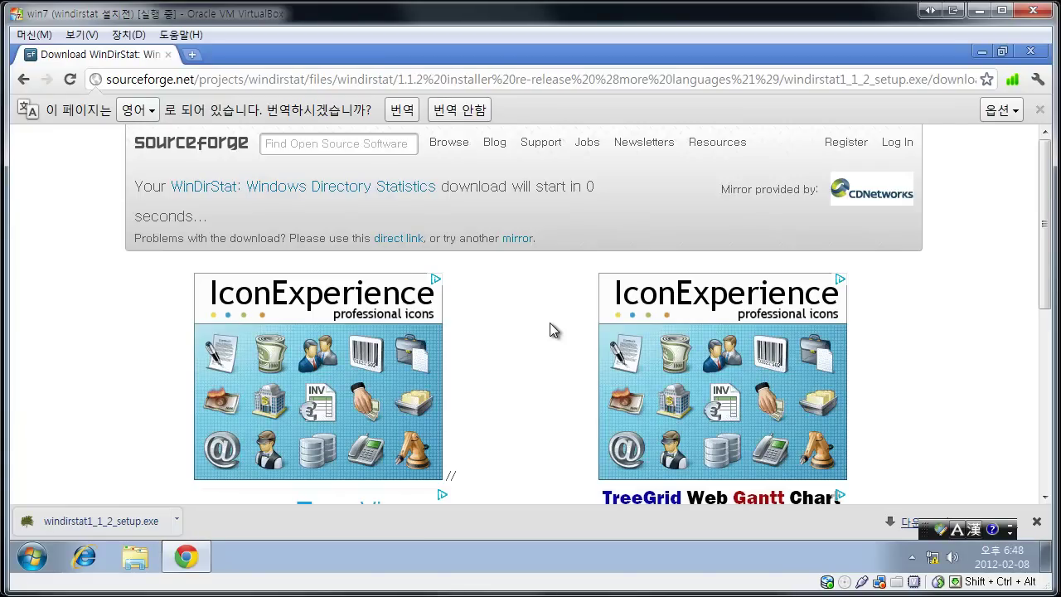
{"action": "left_click", "coordinate": [982, 52]}
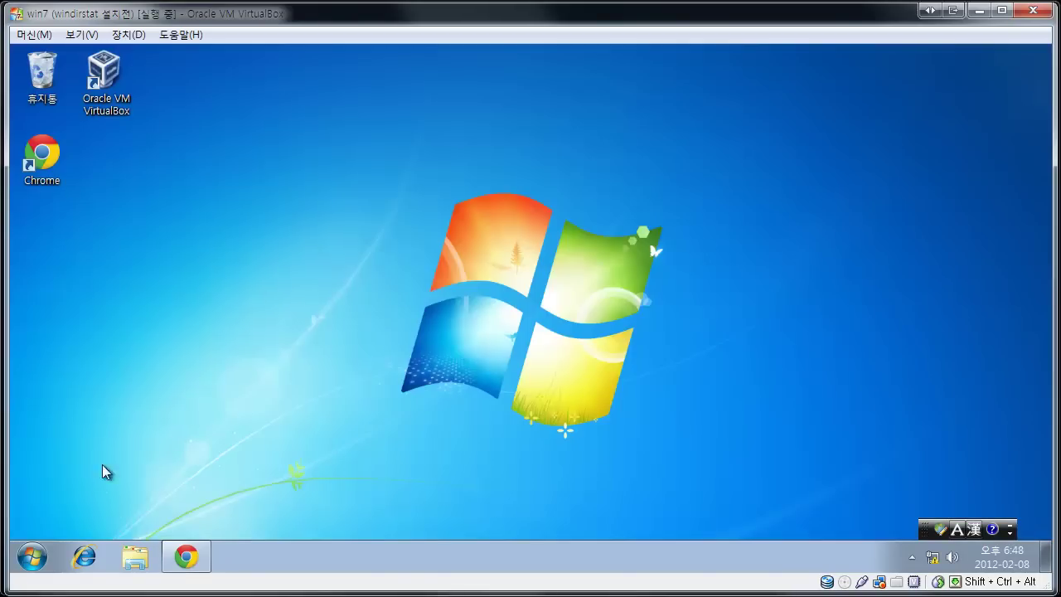
Check the guest's Start menu for WinDirStat, close it and minimize the win7 machine window
{"action": "left_click", "coordinate": [31, 555]}
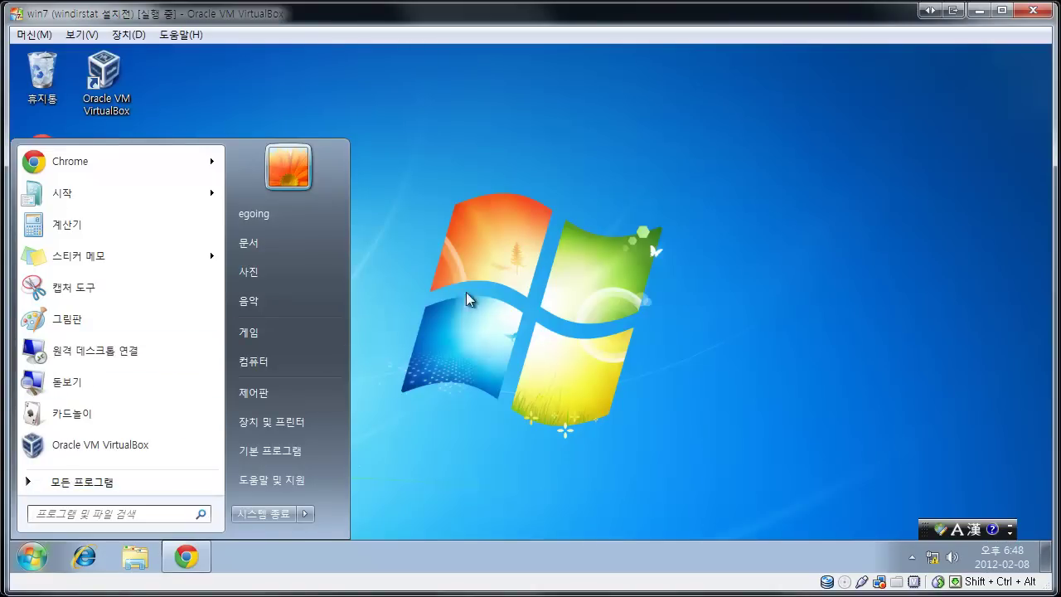
{"action": "key", "text": "Escape"}
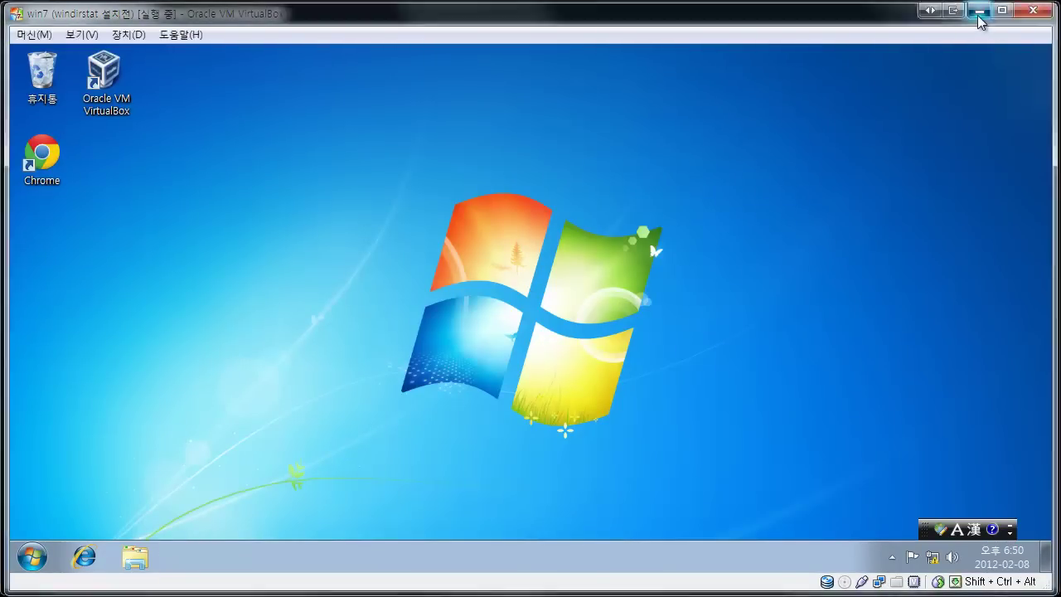
{"action": "left_click", "coordinate": [980, 10]}
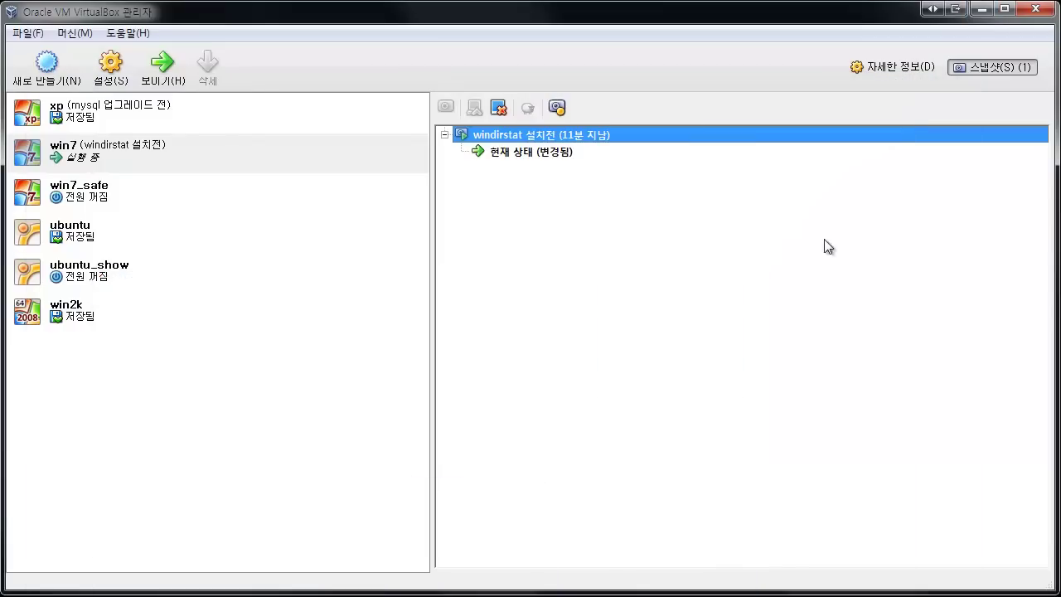
Examine win7's current state and its "windirstat 설치전" snapshot in VirtualBox Manager
{"action": "left_click", "coordinate": [532, 153]}
{"action": "left_click", "coordinate": [539, 152]}
{"action": "left_click", "coordinate": [531, 139]}
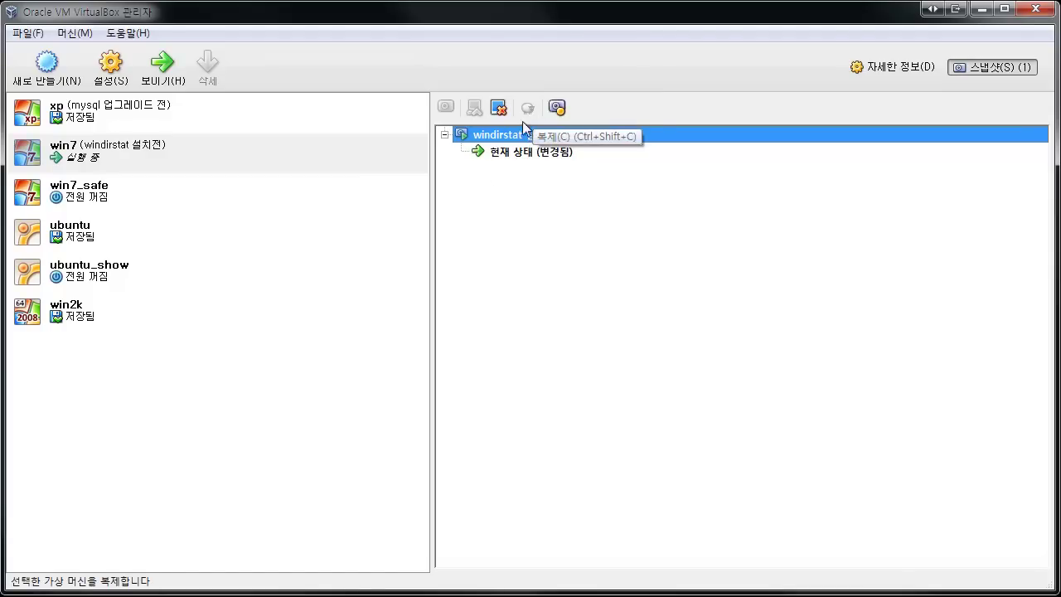
Return to the running win7 machine and power it off, leaving the revert-to-snapshot option disabled
{"action": "left_click", "coordinate": [404, 594]}
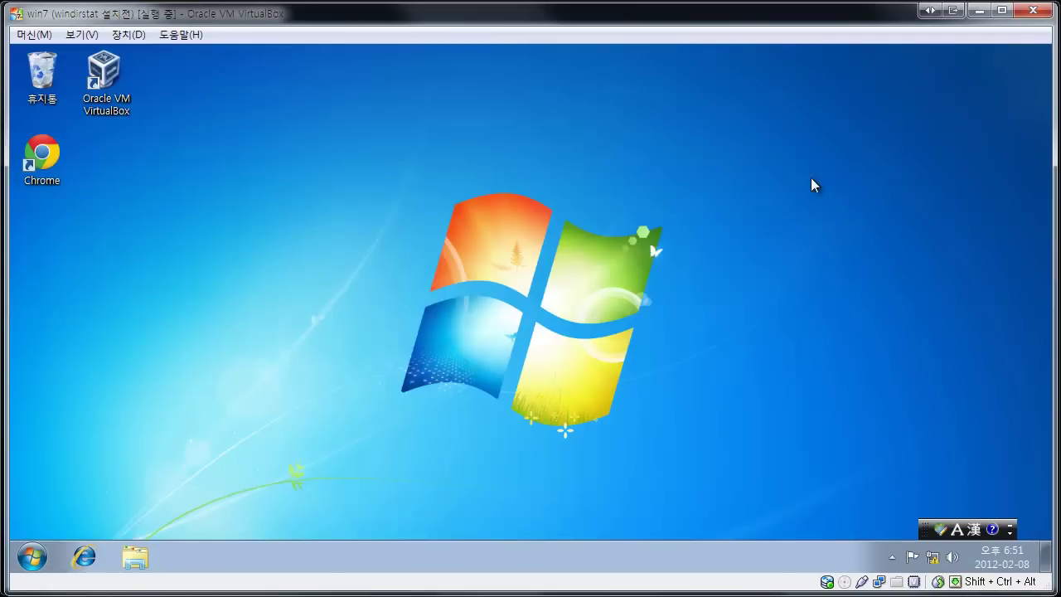
{"action": "left_click", "coordinate": [1036, 12]}
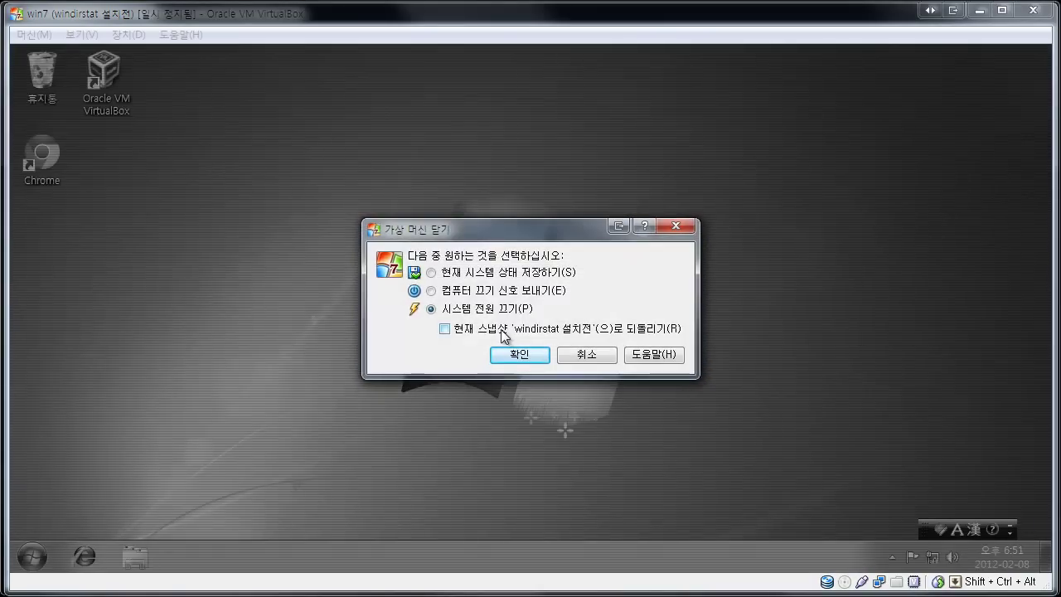
{"action": "left_click", "coordinate": [516, 359]}
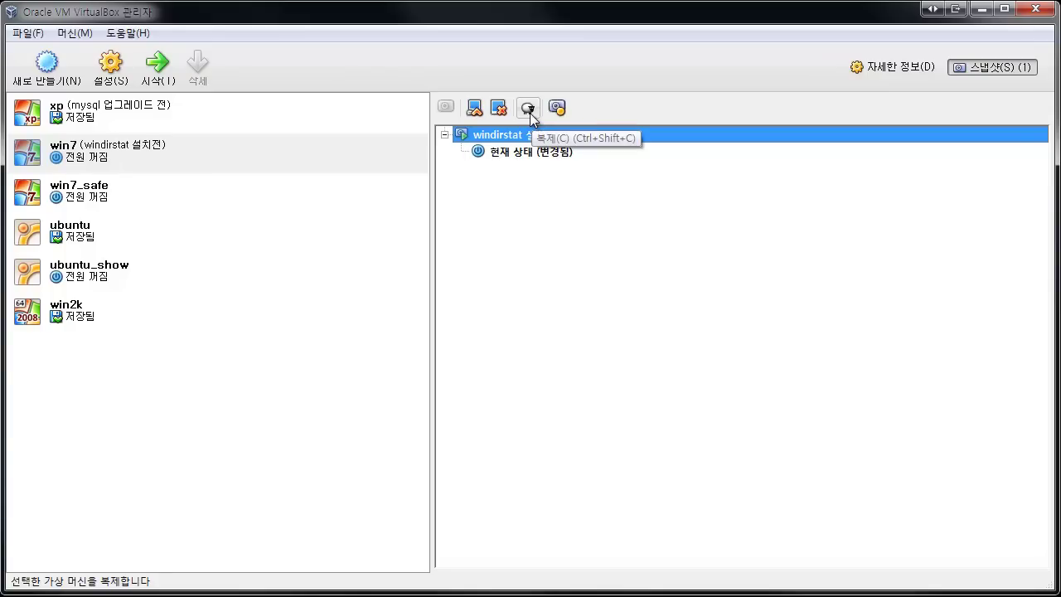
Clone win7 from its "windirstat 설치전" snapshot as "win7 복제", using Full Clone and only the current machine state (현재 머신 상태)
{"action": "left_click", "coordinate": [531, 152]}
{"action": "left_click", "coordinate": [531, 131]}
{"action": "left_click", "coordinate": [530, 110]}
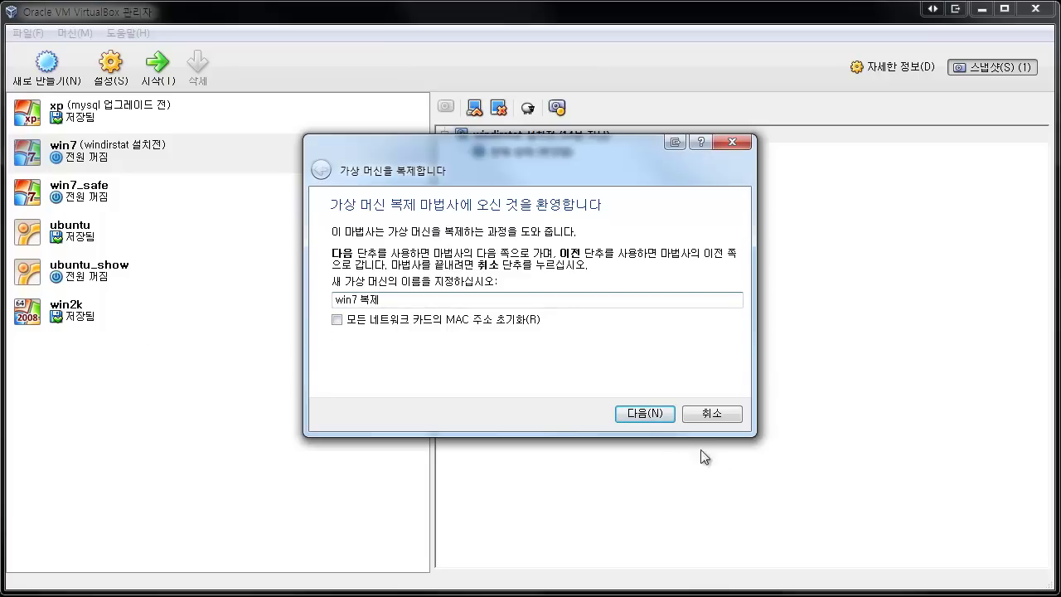
{"action": "left_click", "coordinate": [647, 415]}
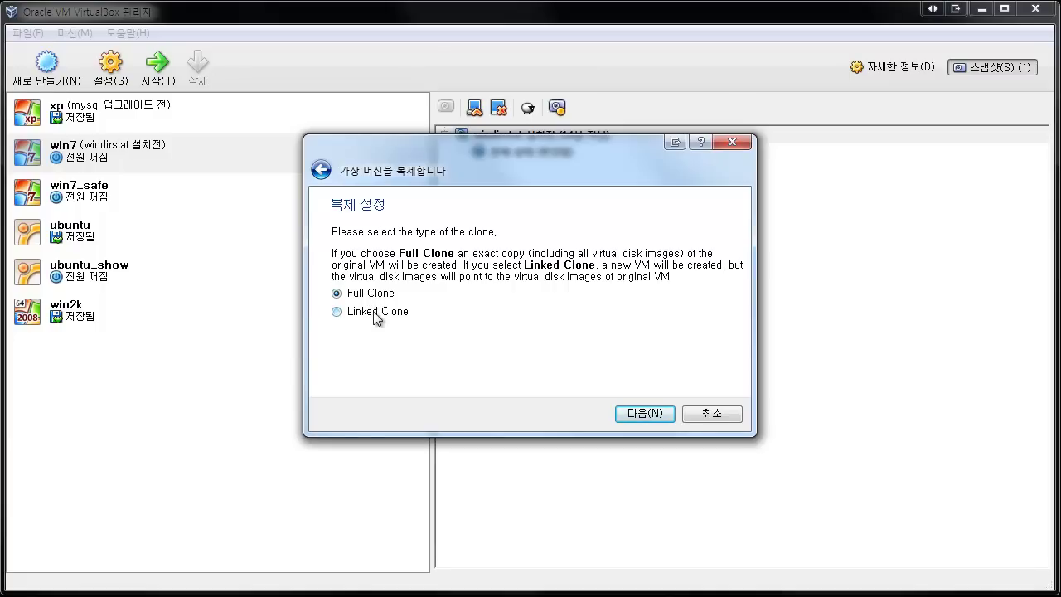
{"action": "left_click", "coordinate": [646, 414]}
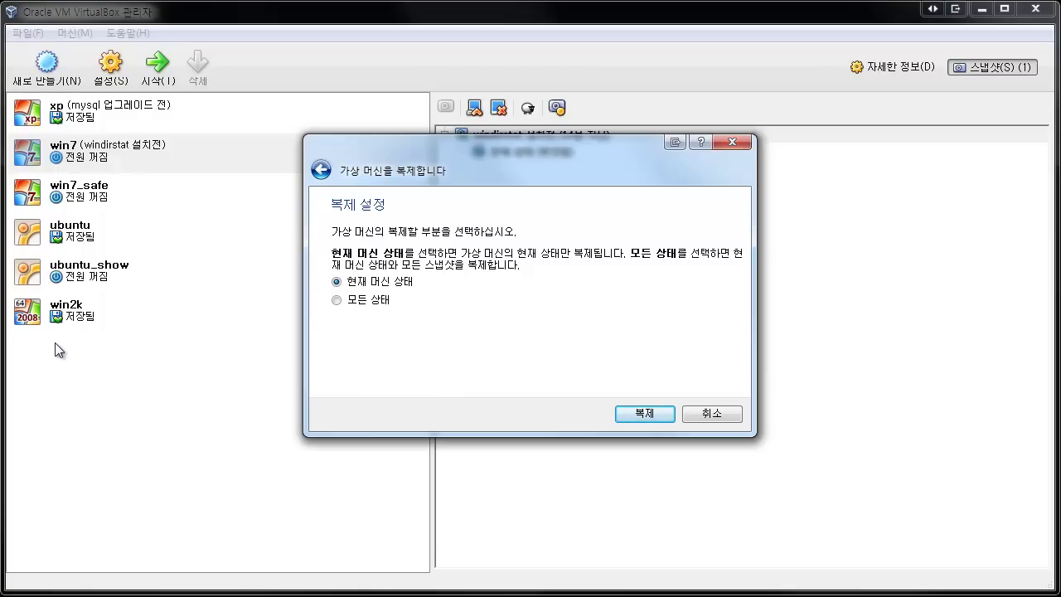
{"action": "left_click", "coordinate": [345, 303]}
{"action": "left_click", "coordinate": [342, 285]}
{"action": "left_click", "coordinate": [661, 418]}
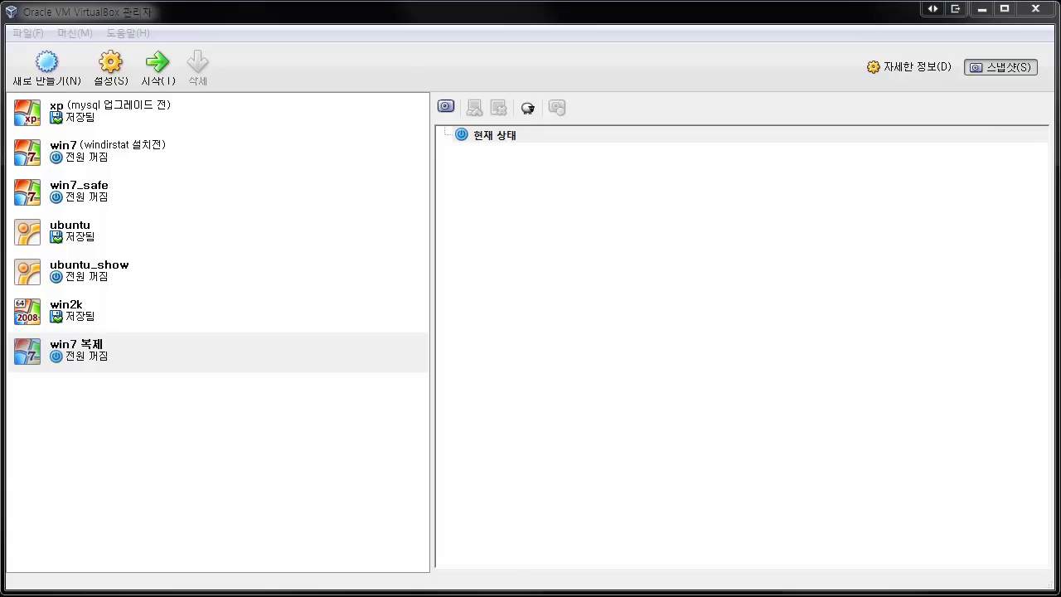
Compare the snapshot lists of the "win7 복제" clone and the original win7 machine
{"action": "left_click", "coordinate": [73, 364]}
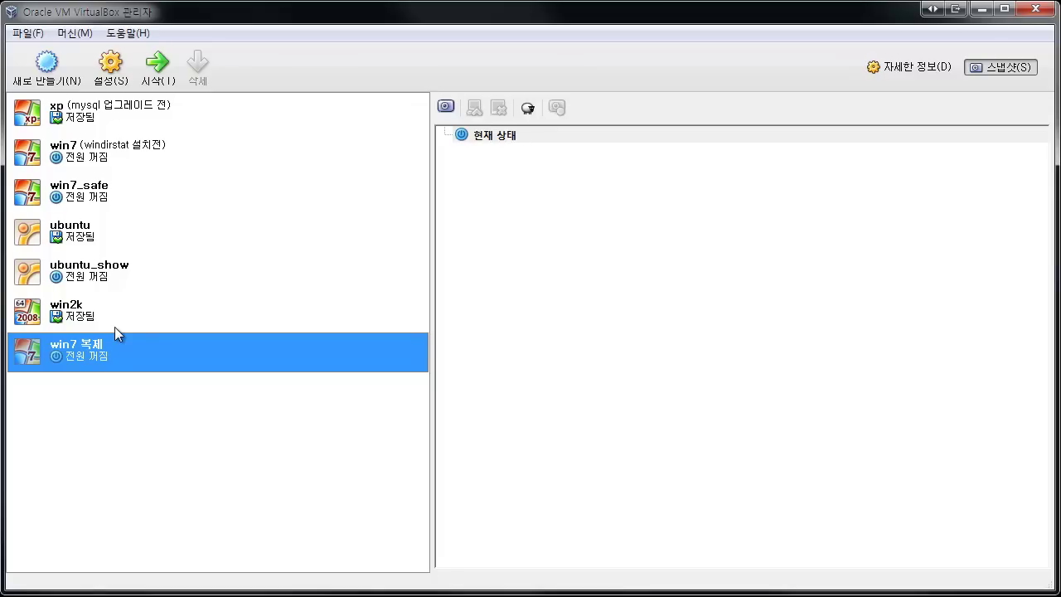
{"action": "left_click", "coordinate": [124, 162]}
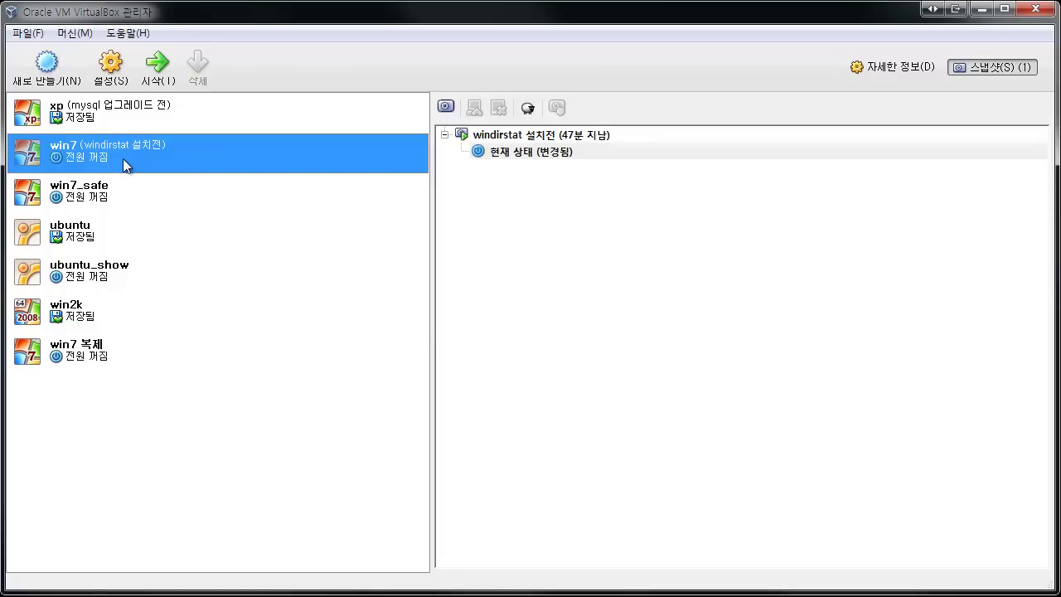
{"action": "left_click", "coordinate": [112, 186]}
{"action": "left_click", "coordinate": [116, 162]}
Examine the snapshot folder option in win7's advanced general settings, including its folder choices, and leave the settings without saving
{"action": "right_click", "coordinate": [125, 154]}
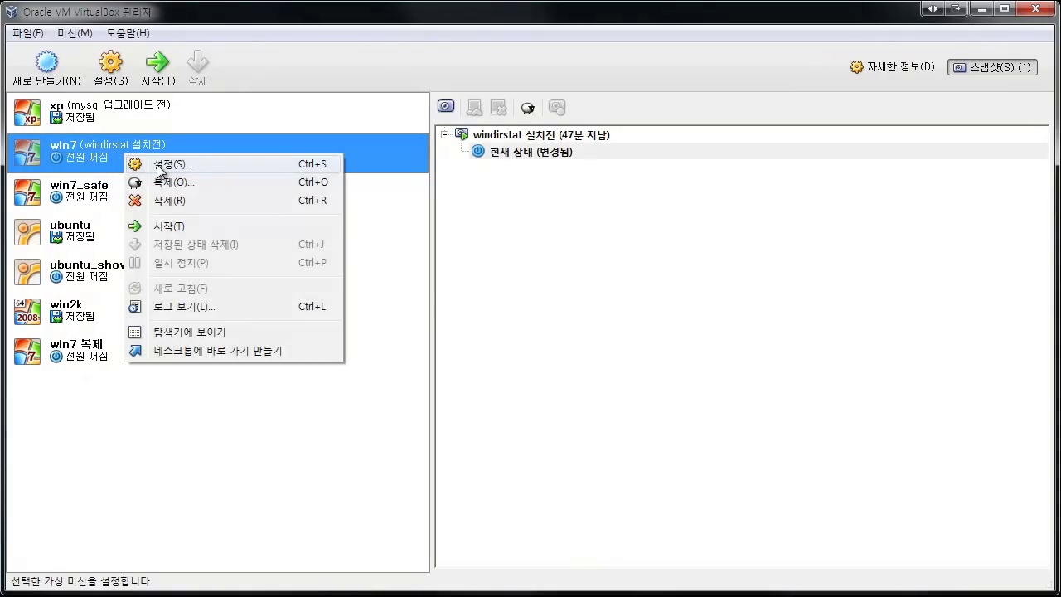
{"action": "left_click", "coordinate": [157, 168]}
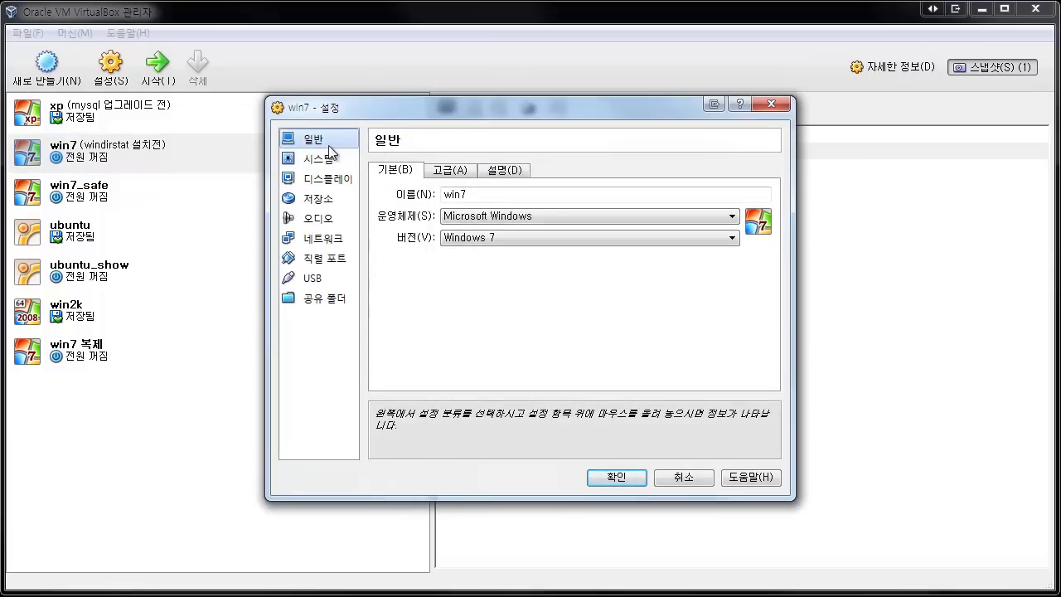
{"action": "left_click", "coordinate": [445, 174]}
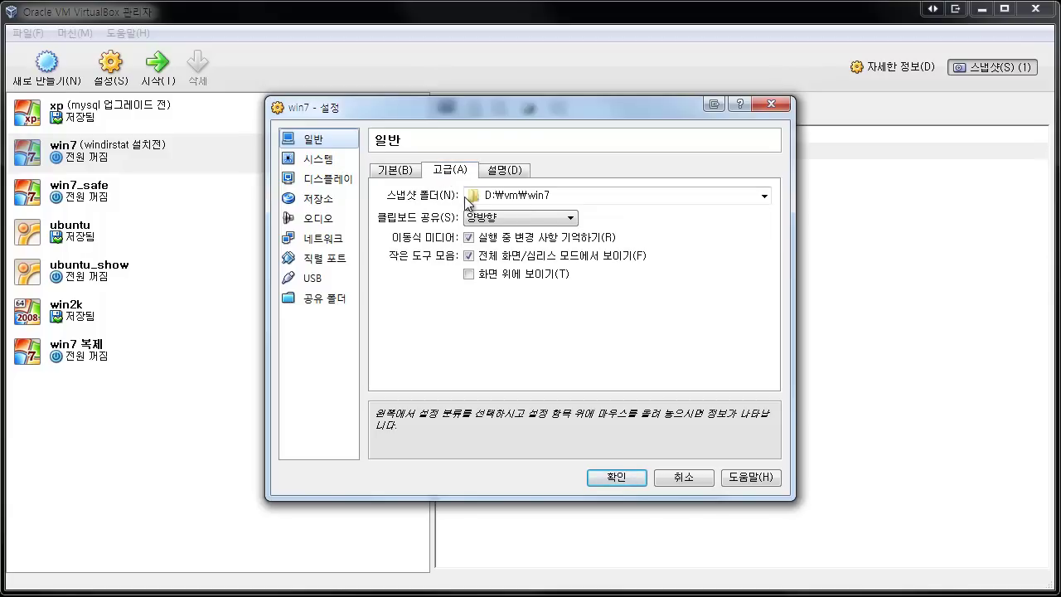
{"action": "left_click", "coordinate": [765, 198]}
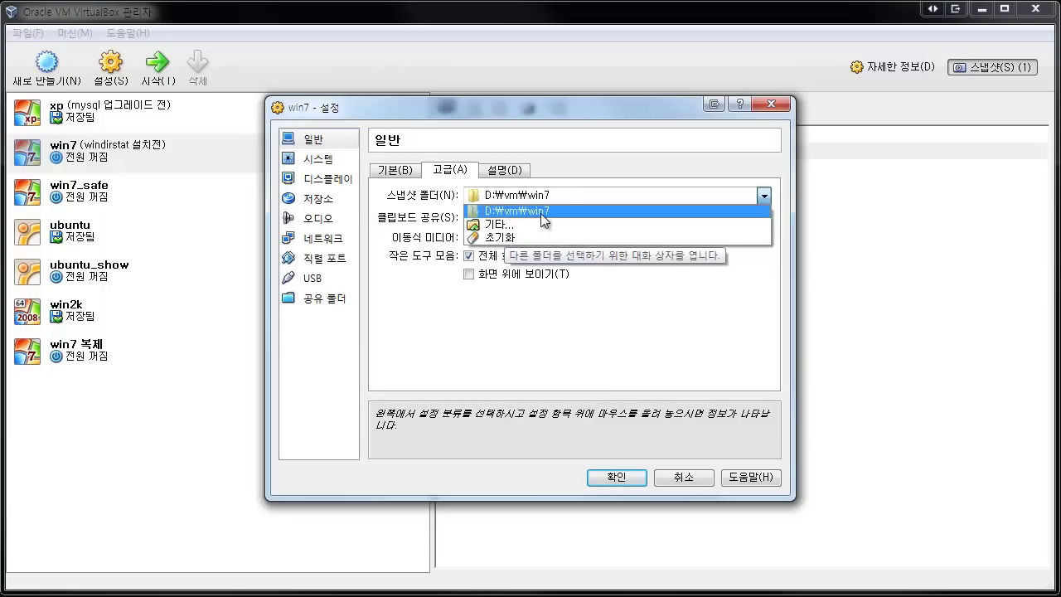
{"action": "left_click", "coordinate": [626, 190]}
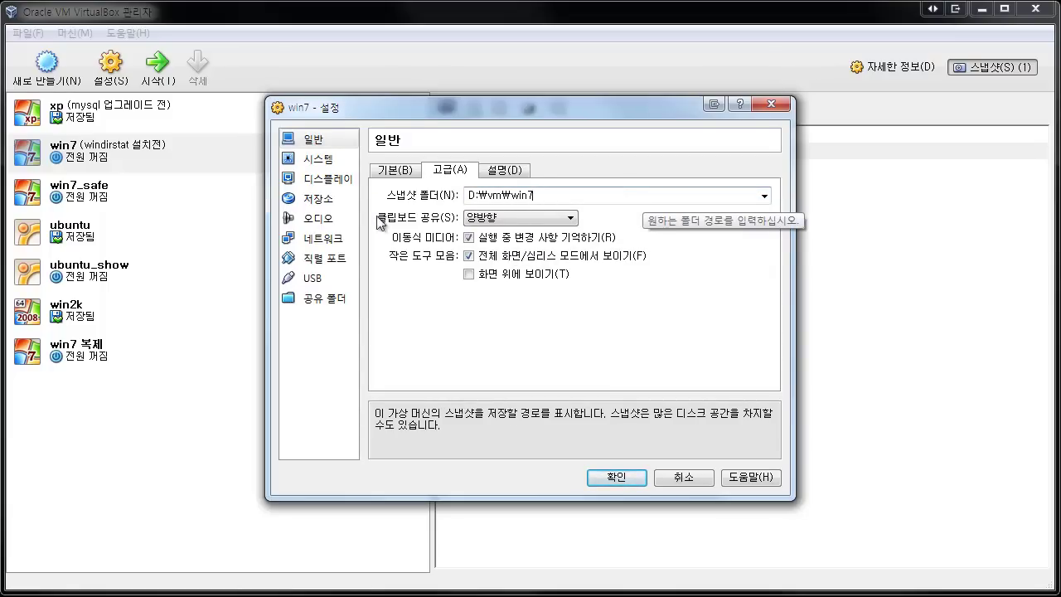
{"action": "left_click", "coordinate": [574, 194]}
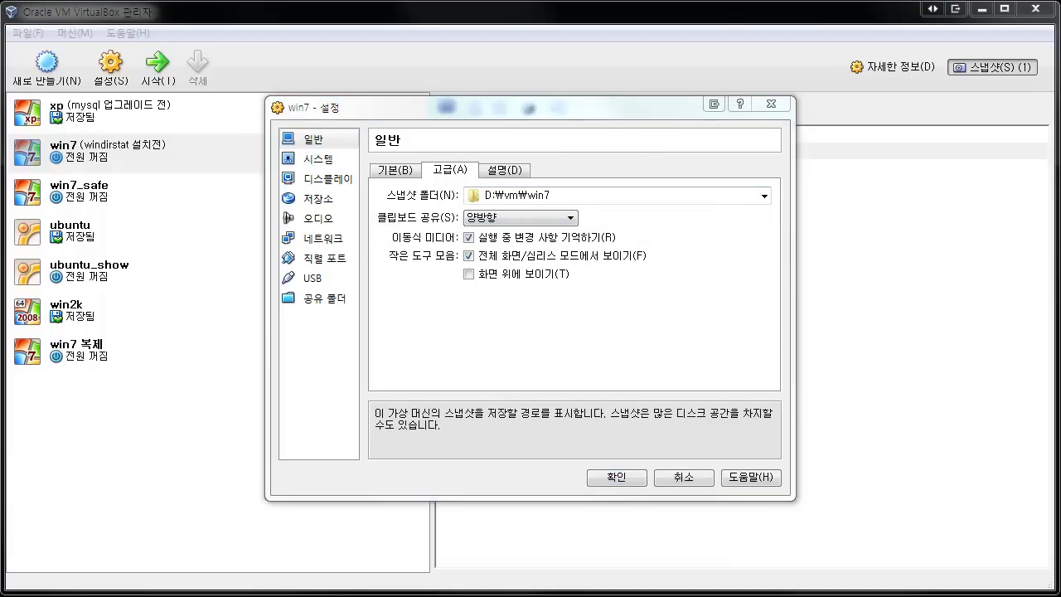
{"action": "left_click", "coordinate": [675, 481]}
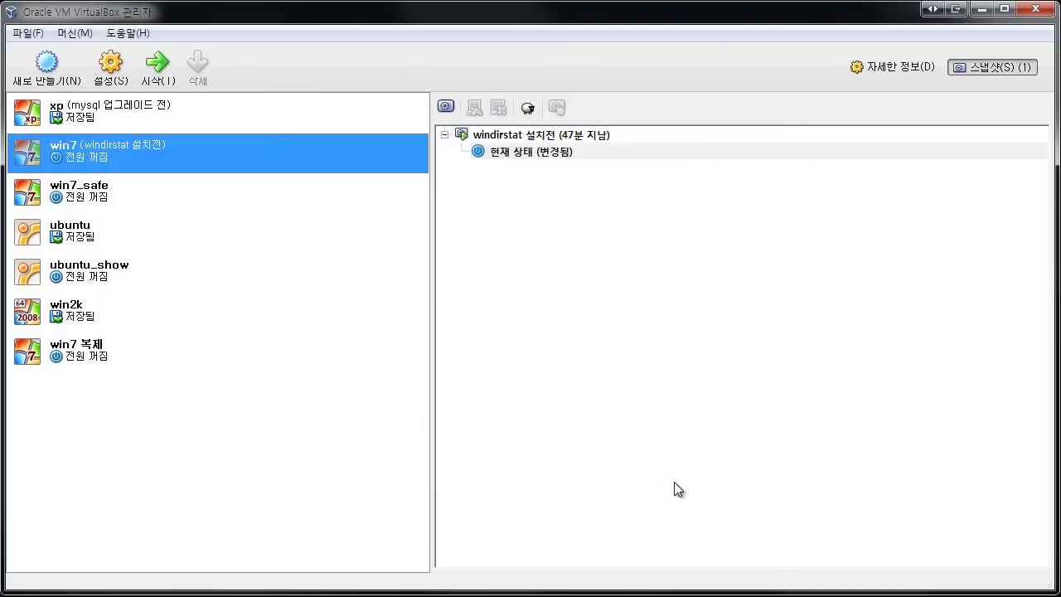